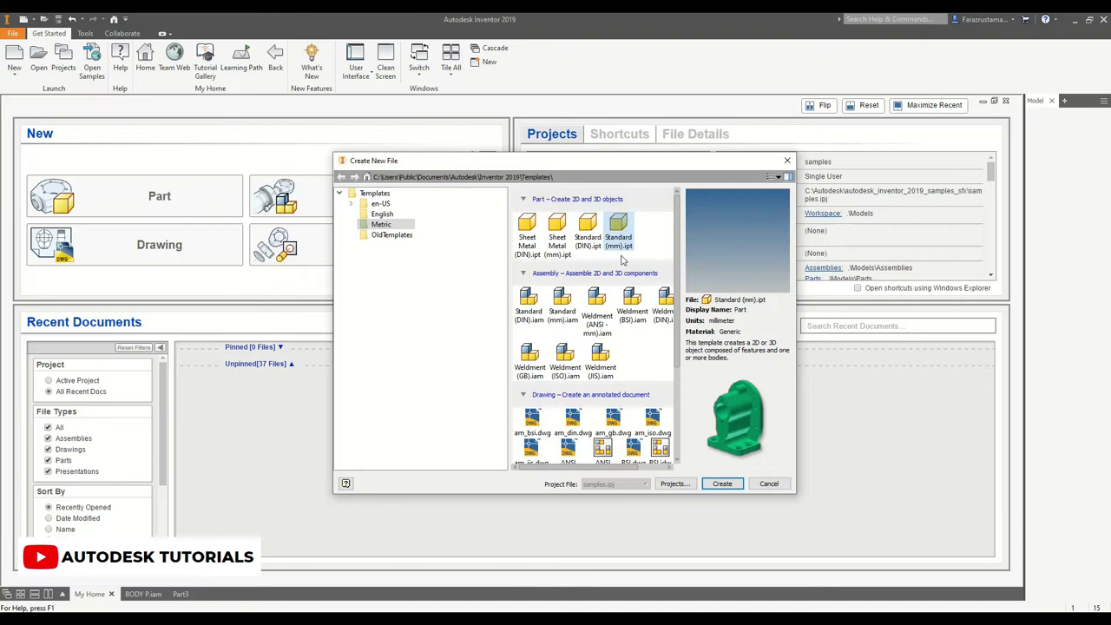
- Create a new part from the metric Standard (mm).ipt template and start a 2D sketch on the front plane
left_click(724, 483)
left_click(521, 356)
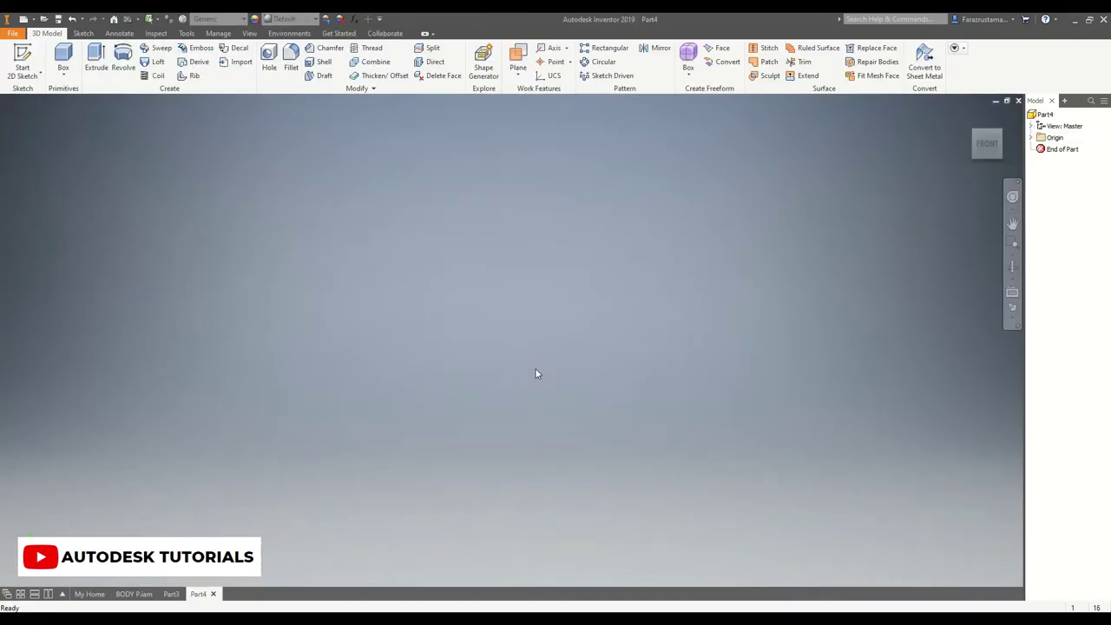
left_click(17, 69)
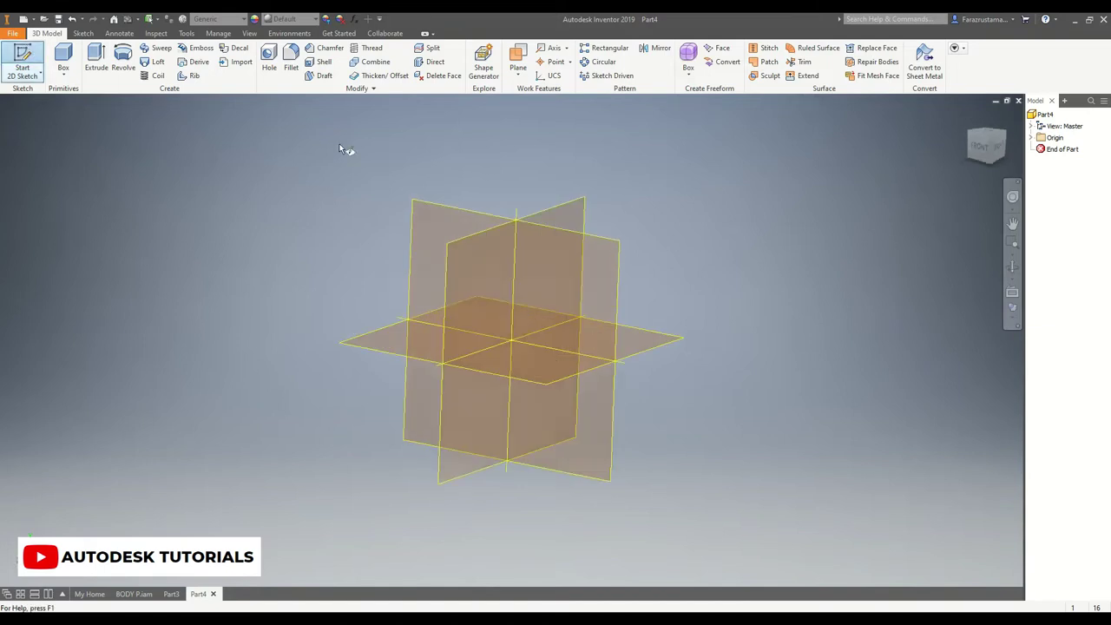
left_click(567, 246)
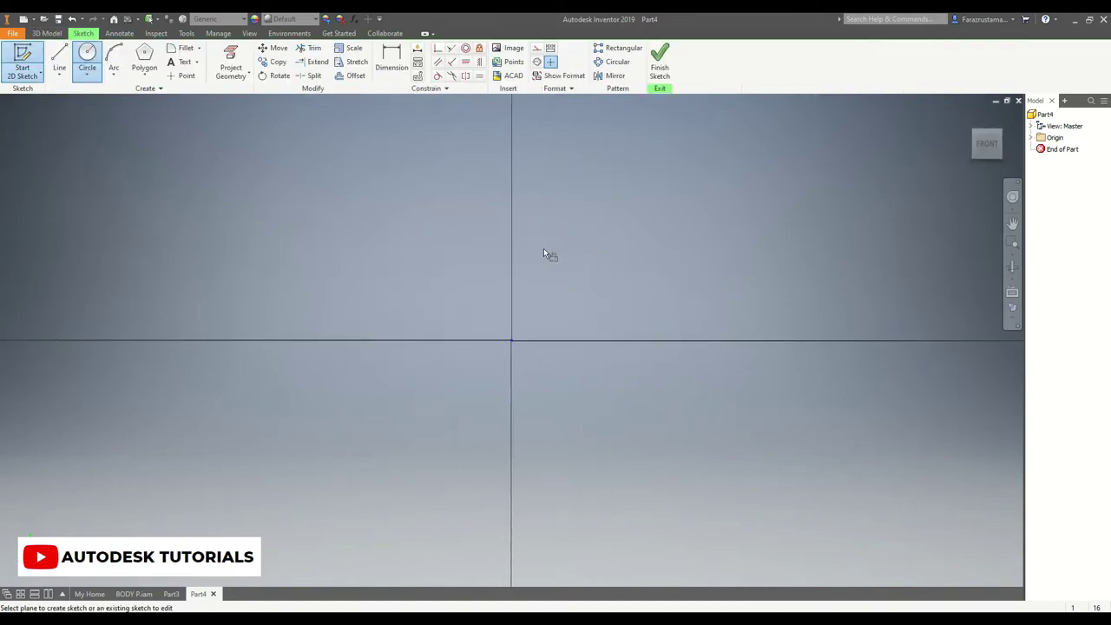
- Draw a closed 10 mm by 10 mm square with lines, its upper-left corner at the origin
left_click(64, 76)
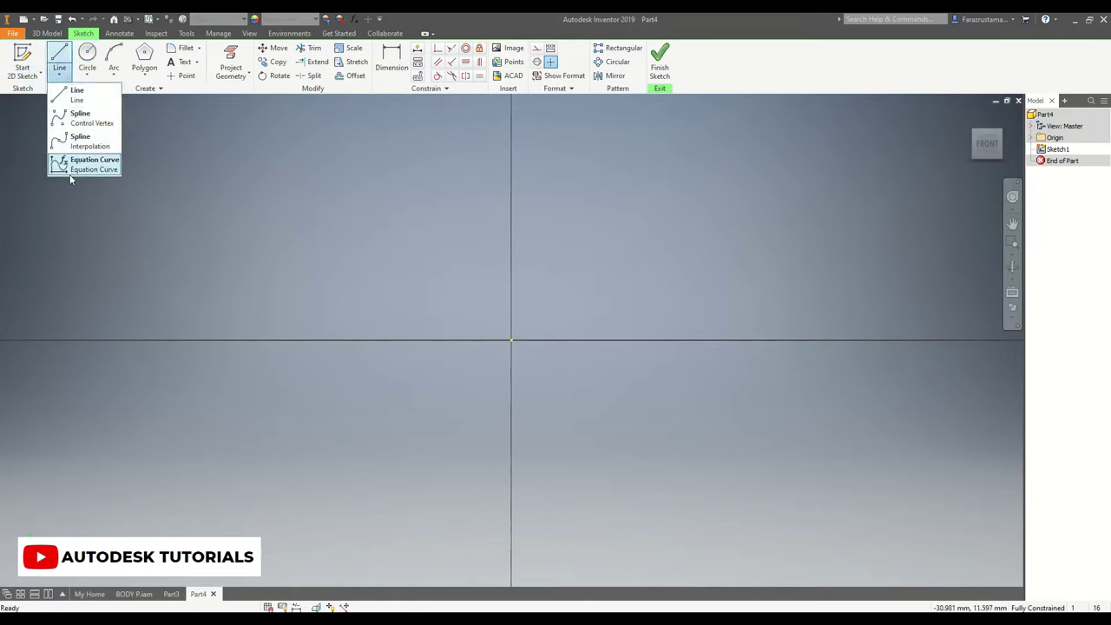
left_click(77, 94)
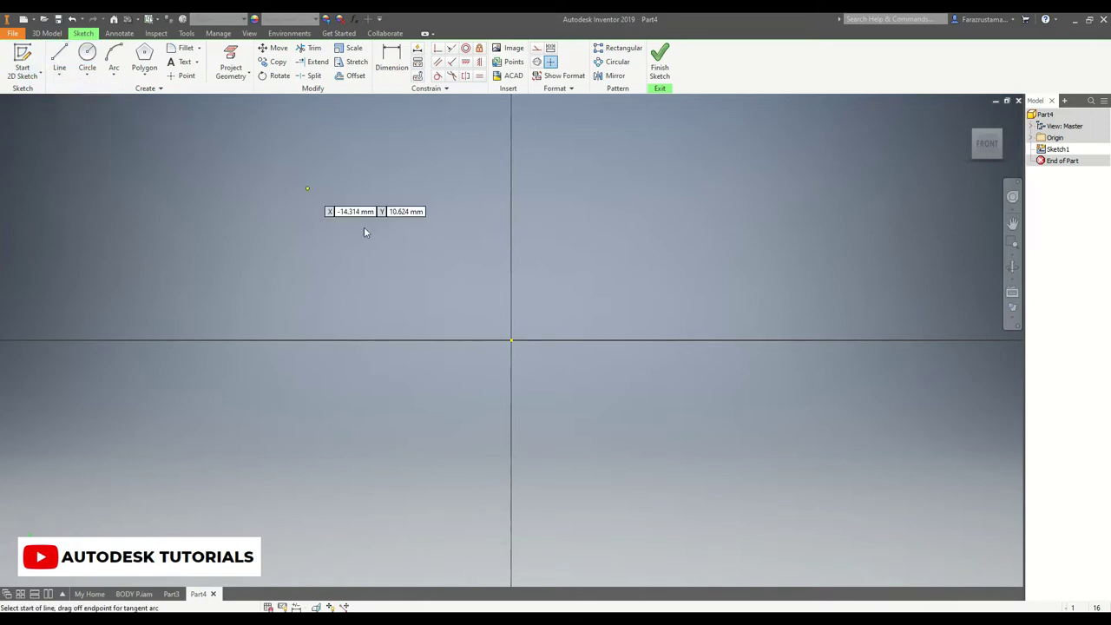
left_click(511, 341)
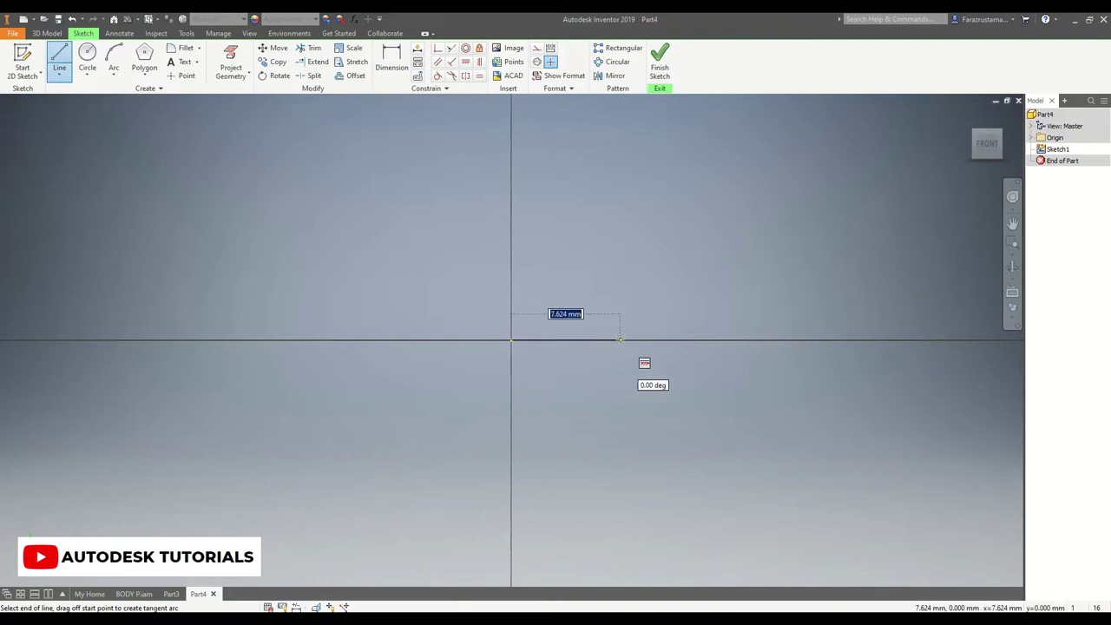
type("10")
key("Return")
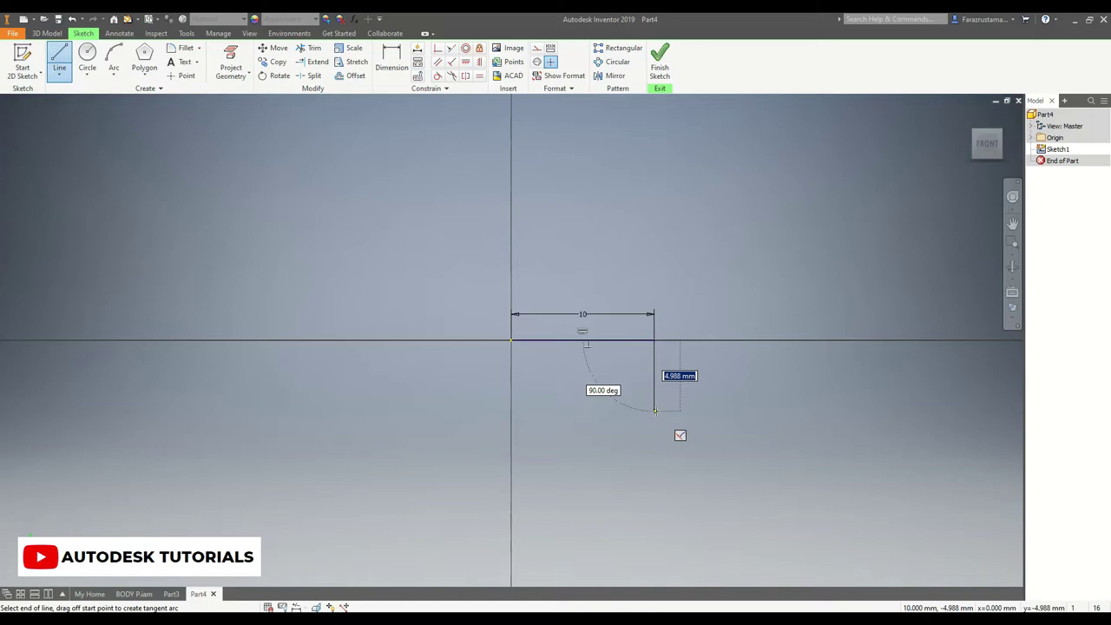
type("10")
key("Return")
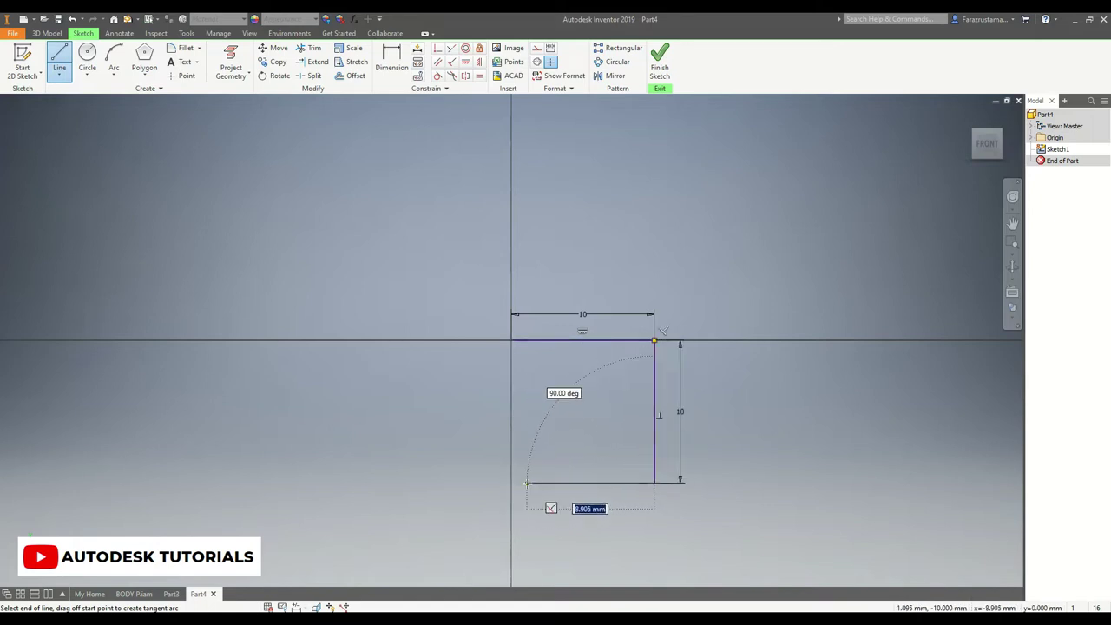
type("10")
key("Return")
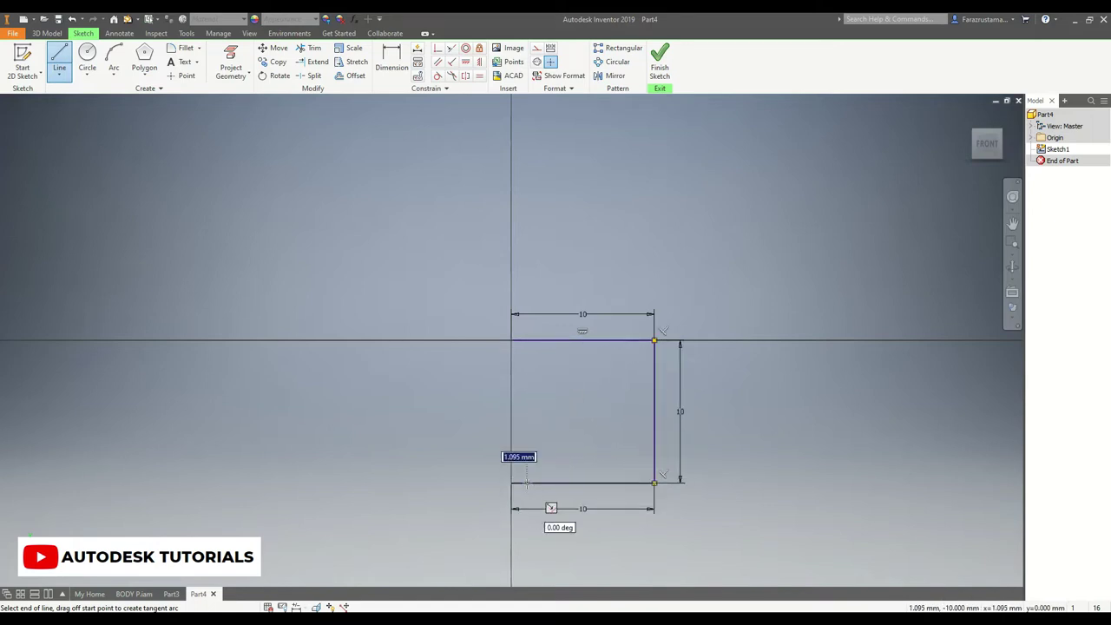
left_click(512, 339)
right_click(536, 406)
left_click(588, 406)
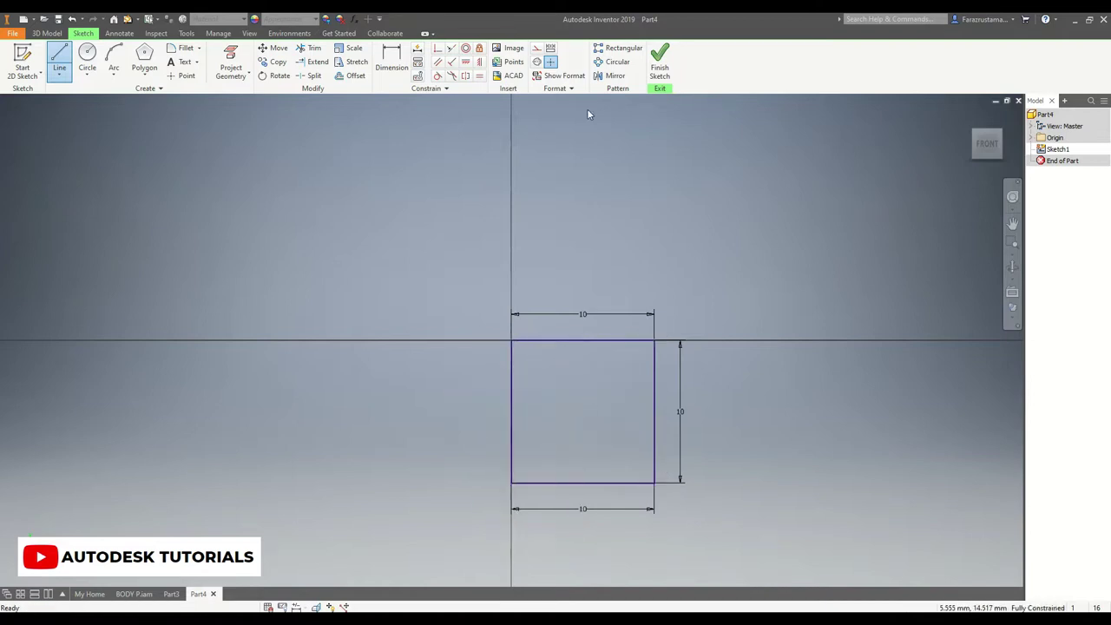
- Try to apply horizontal and vertical constraints to the square's edges
left_click(463, 63)
left_click(590, 341)
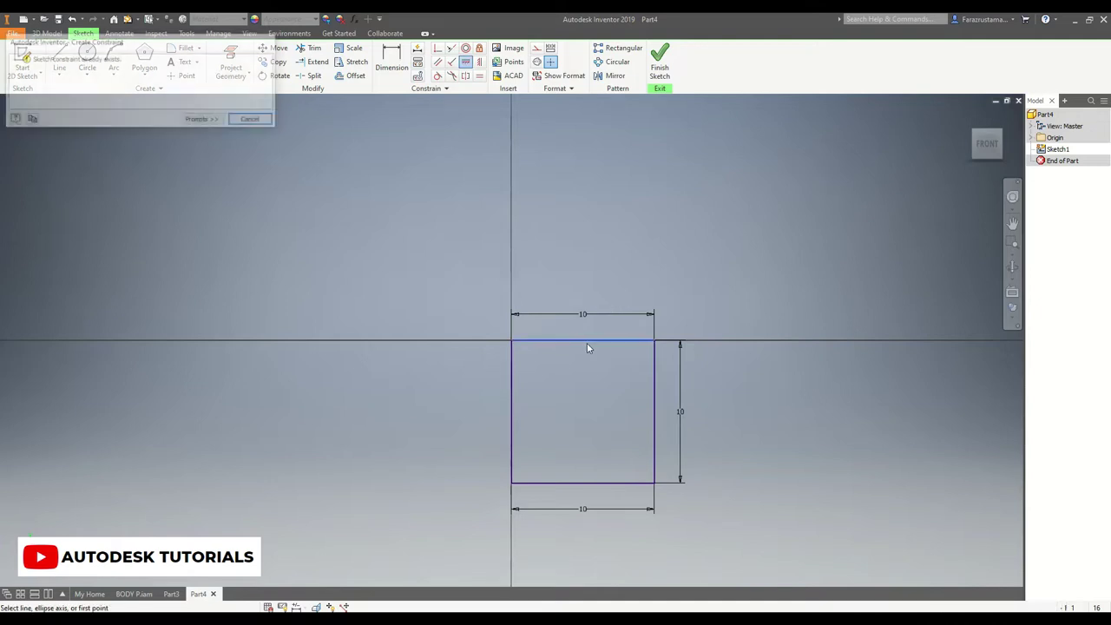
left_click(250, 119)
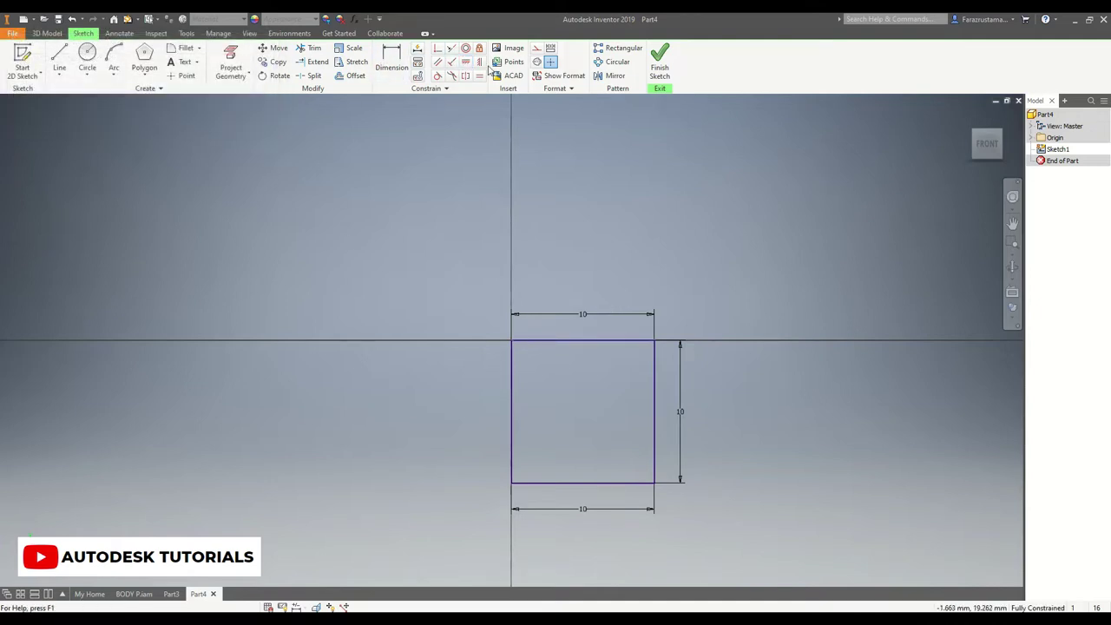
left_click(656, 369)
key("Escape")
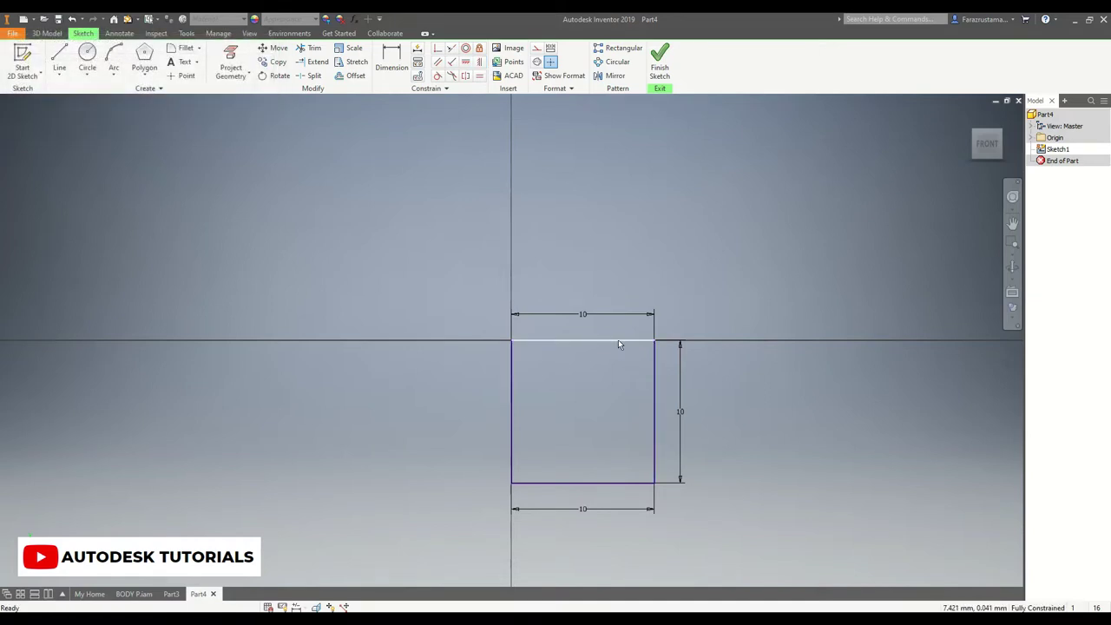
left_click(480, 63)
left_click(628, 339)
key("Escape")
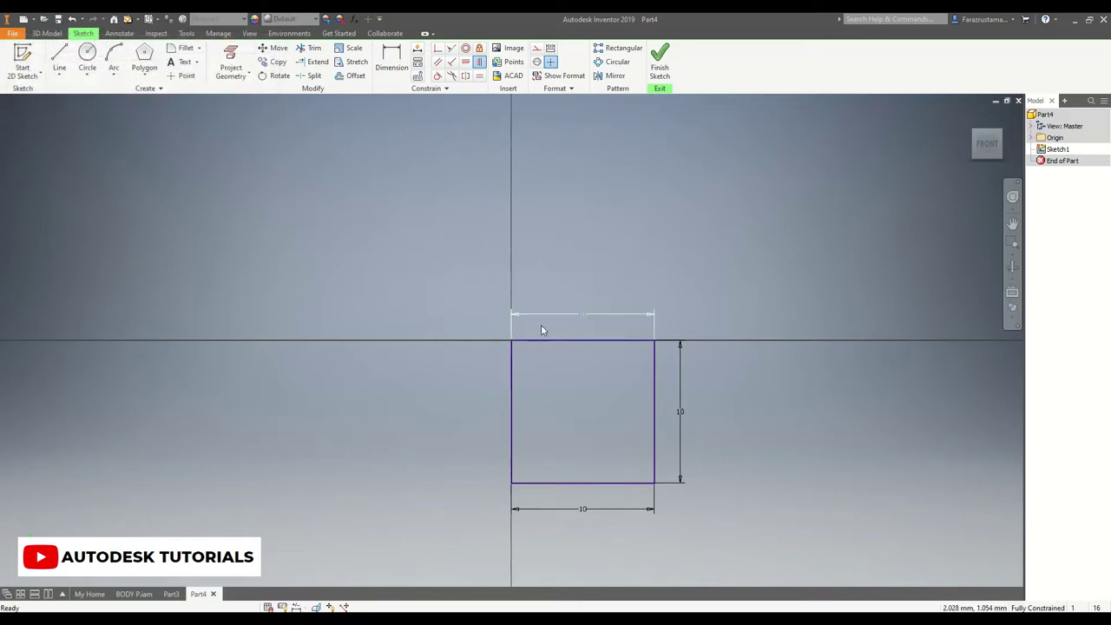
- Draw an 8 mm diameter circle at the centre of the square and finish the sketch
left_click(91, 77)
left_click(103, 95)
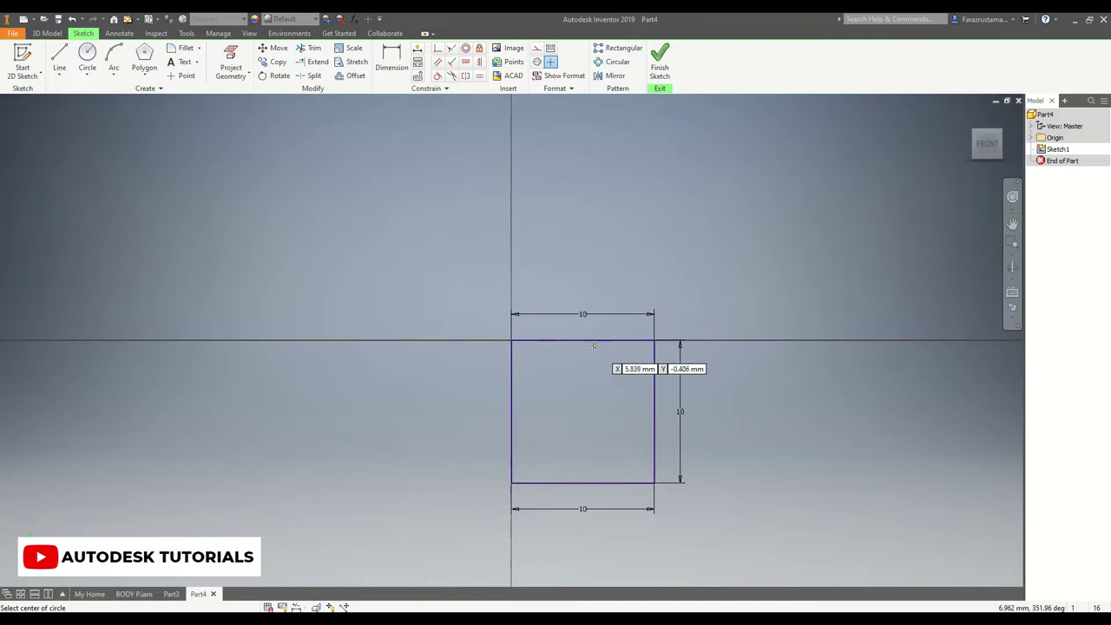
left_click(582, 412)
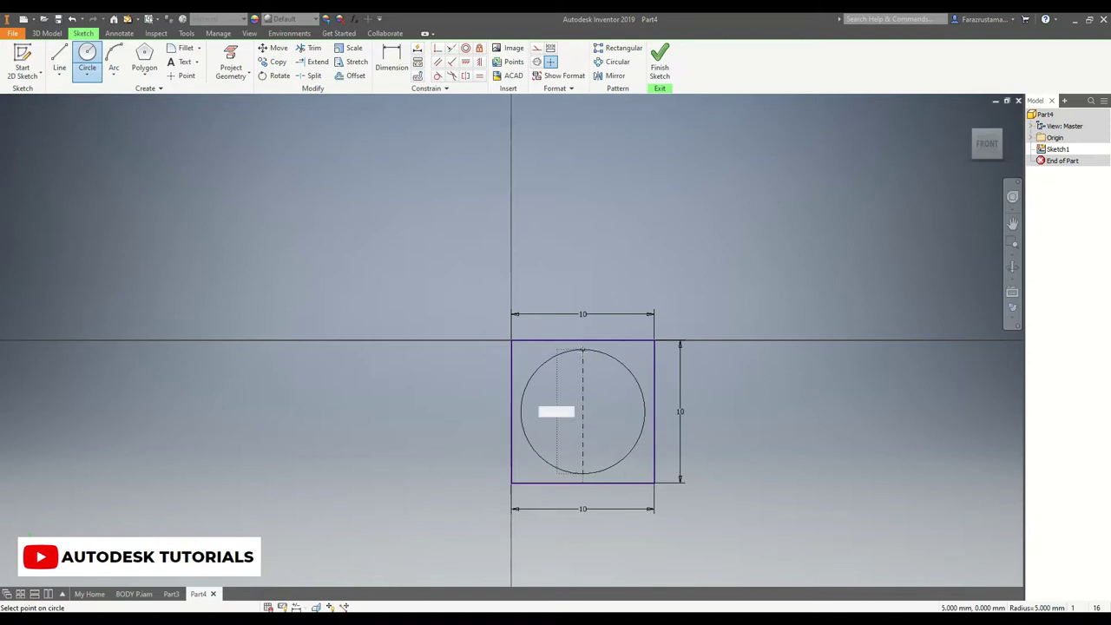
type("8.621")
key("Return")
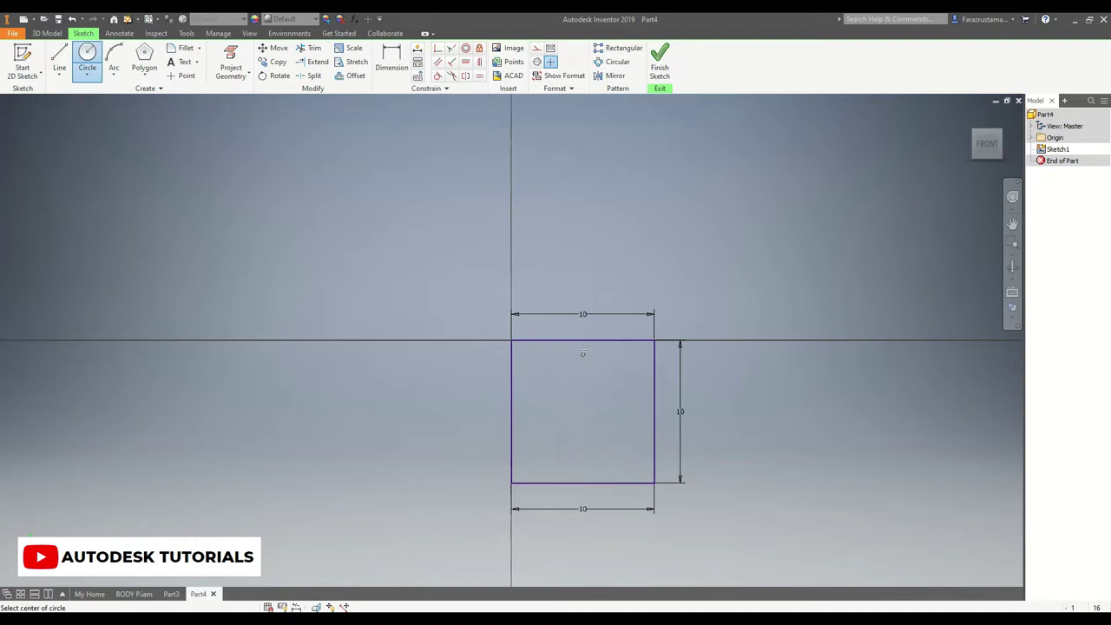
middle_click_drag(704, 428, 691, 425, "shift")
left_click_drag(691, 425, 682, 318)
left_click(657, 61)
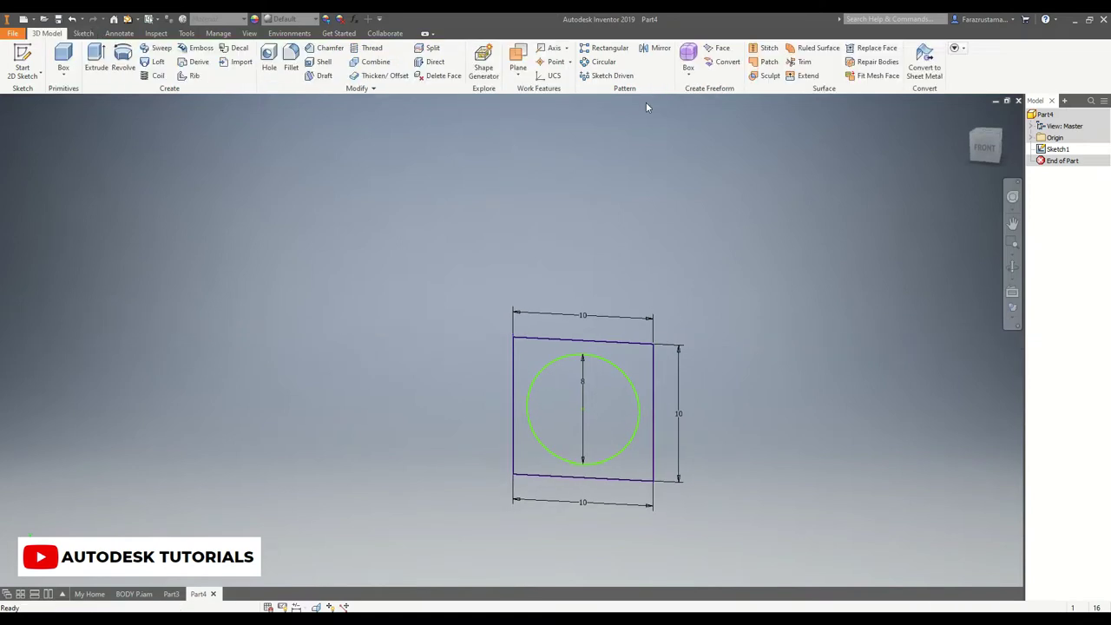
- Extrude the region between the square and the circle into a solid block with a round through opening
left_click(96, 61)
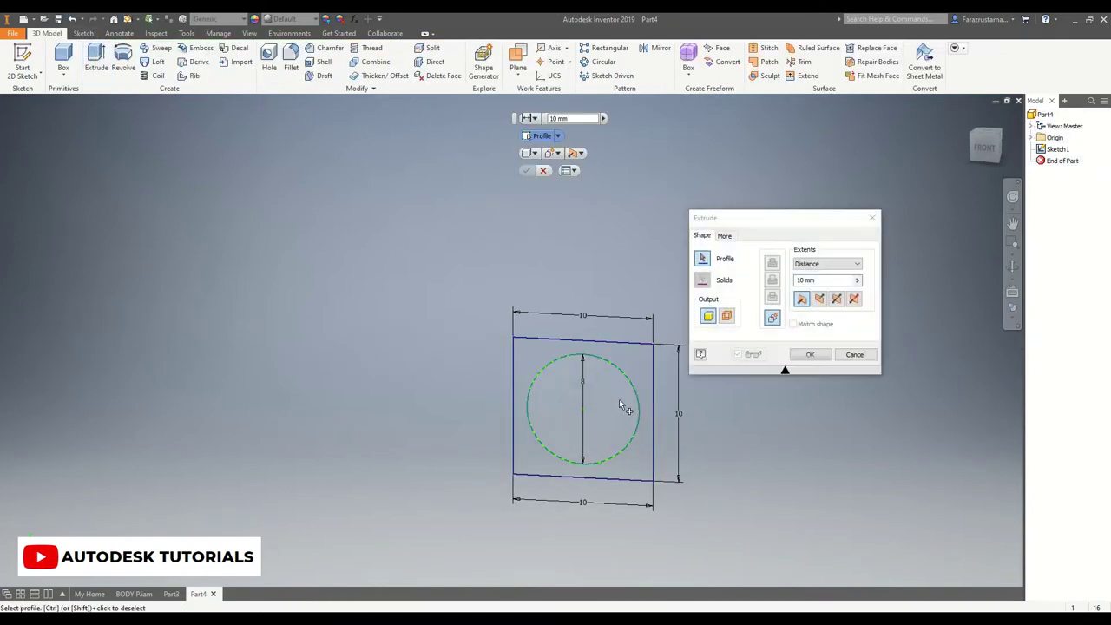
left_click(632, 379)
middle_click_drag(601, 336, 375, 242)
scroll(359, 292, "down", 3)
left_click_drag(821, 282, 757, 291)
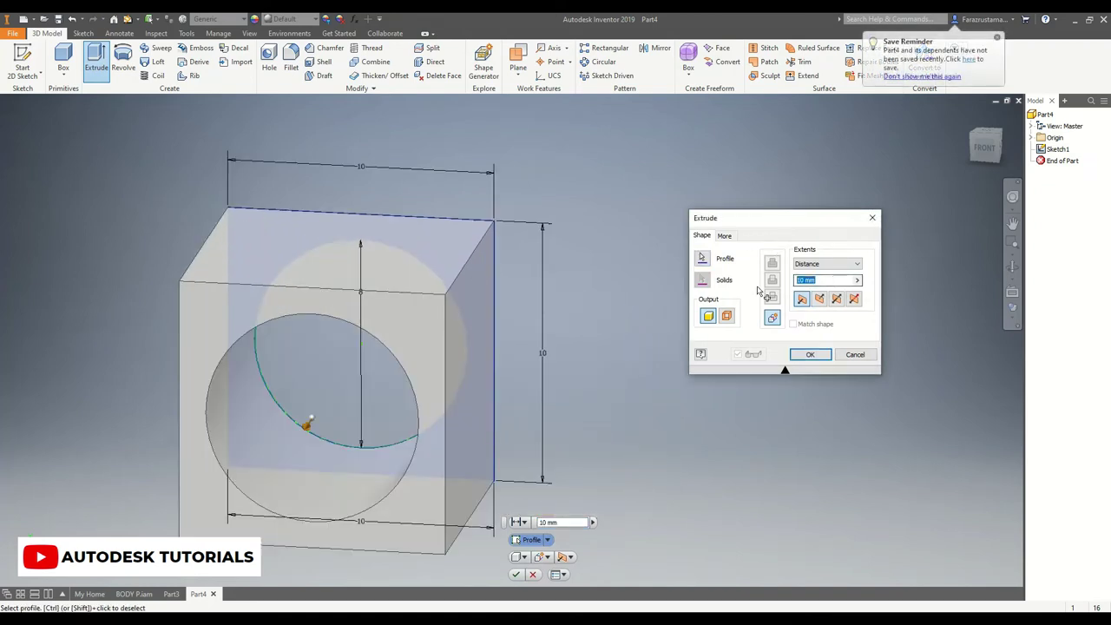
key("Return")
- Start a new sketch on the block's front face, around the round opening
middle_click_drag(457, 352, 421, 250, "shift")
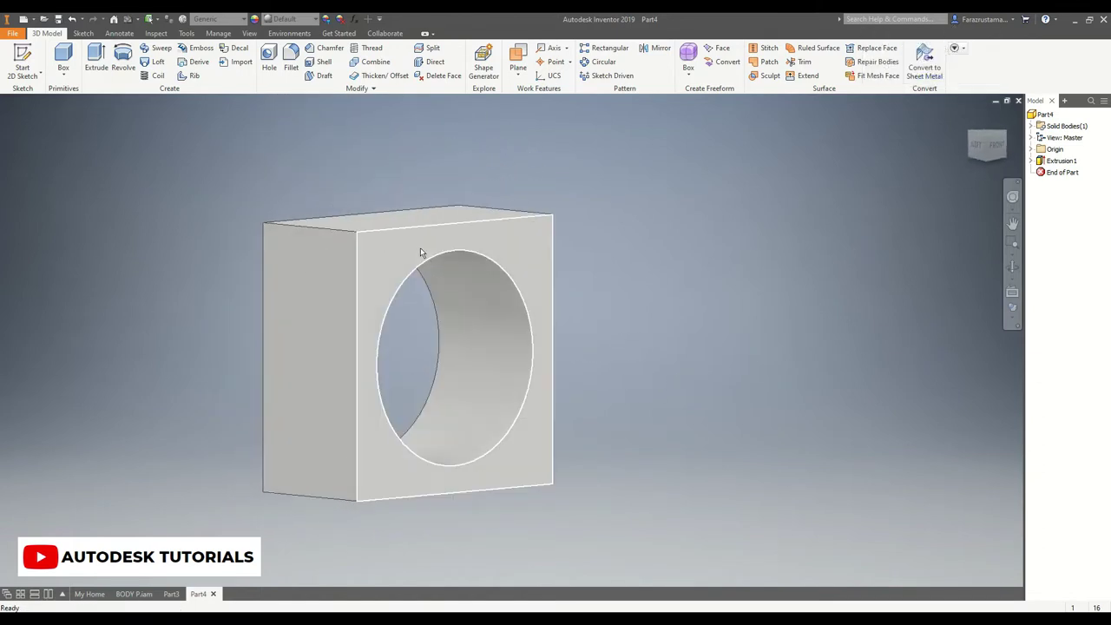
left_click(392, 247)
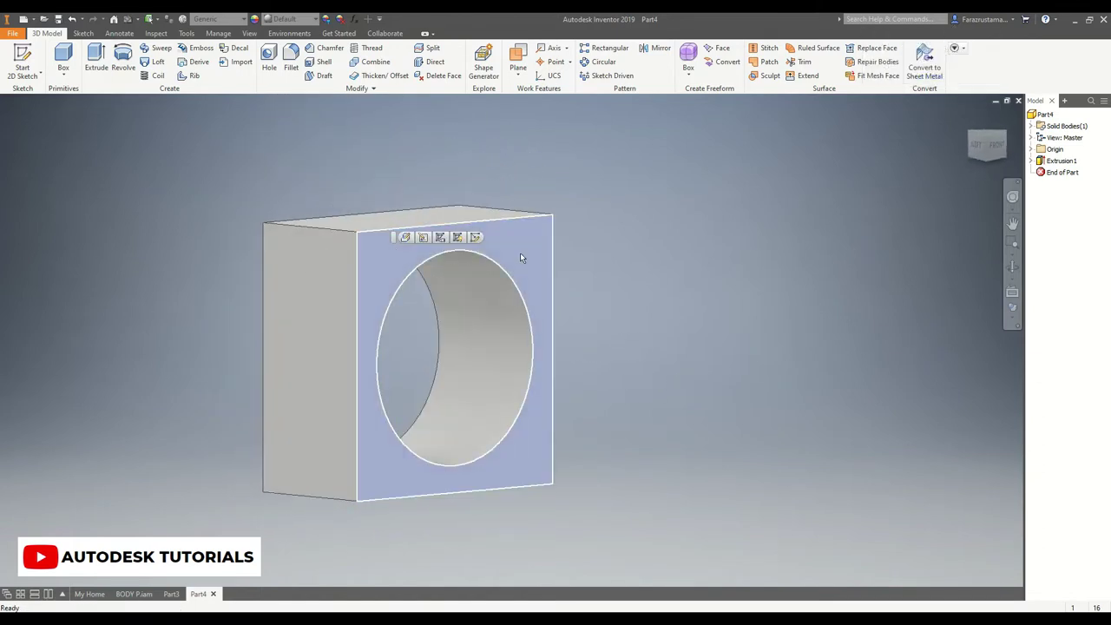
left_click(476, 240)
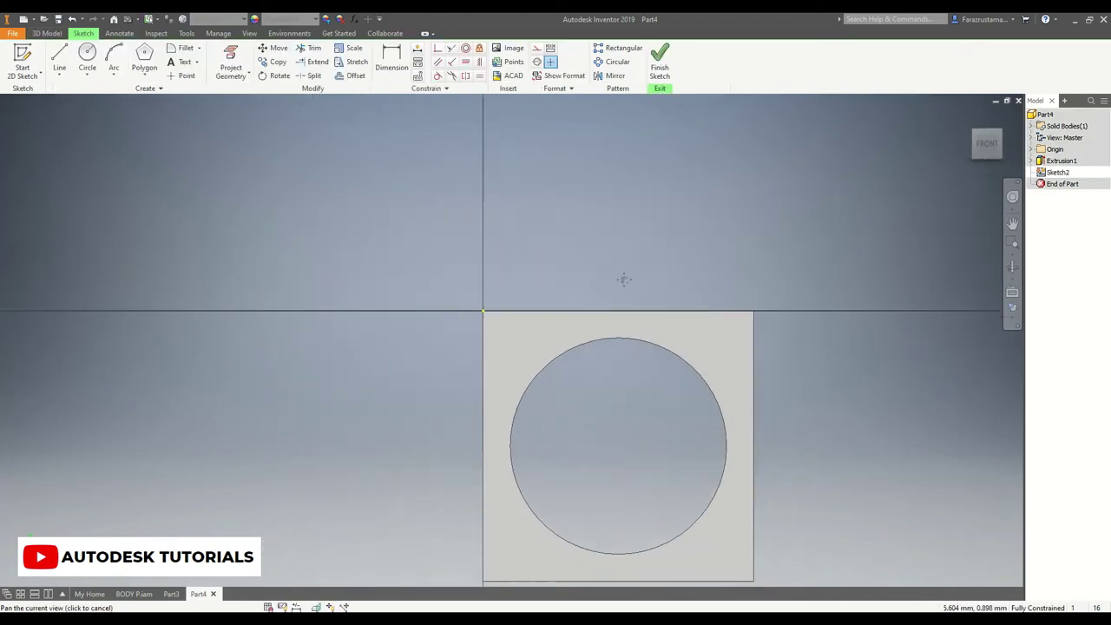
left_click(89, 59)
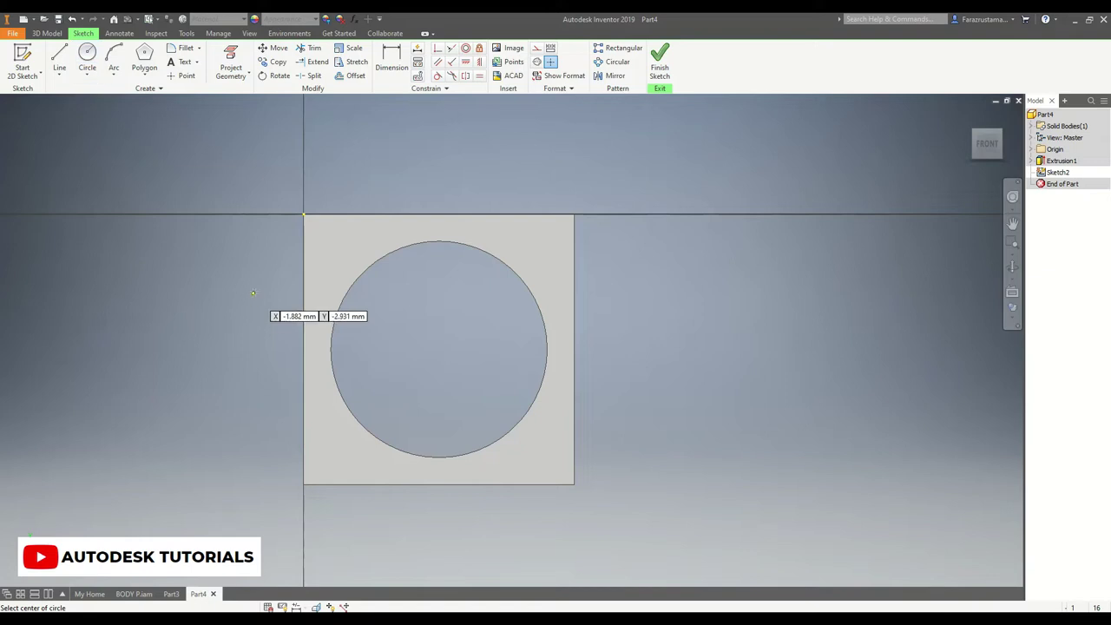
left_click(319, 231)
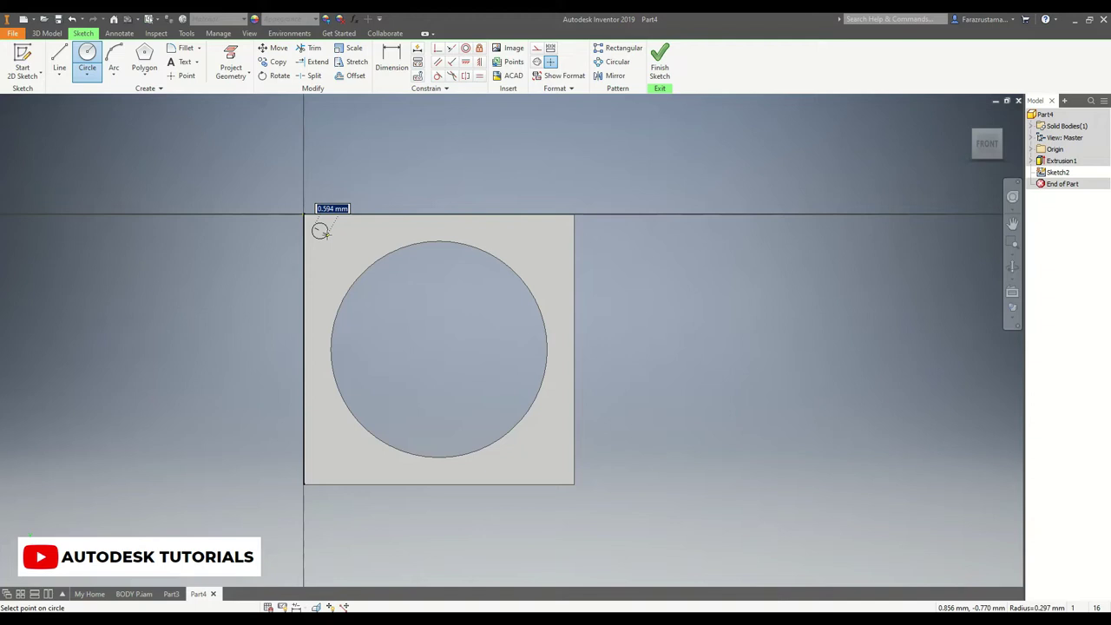
left_click(326, 234)
key("Escape")
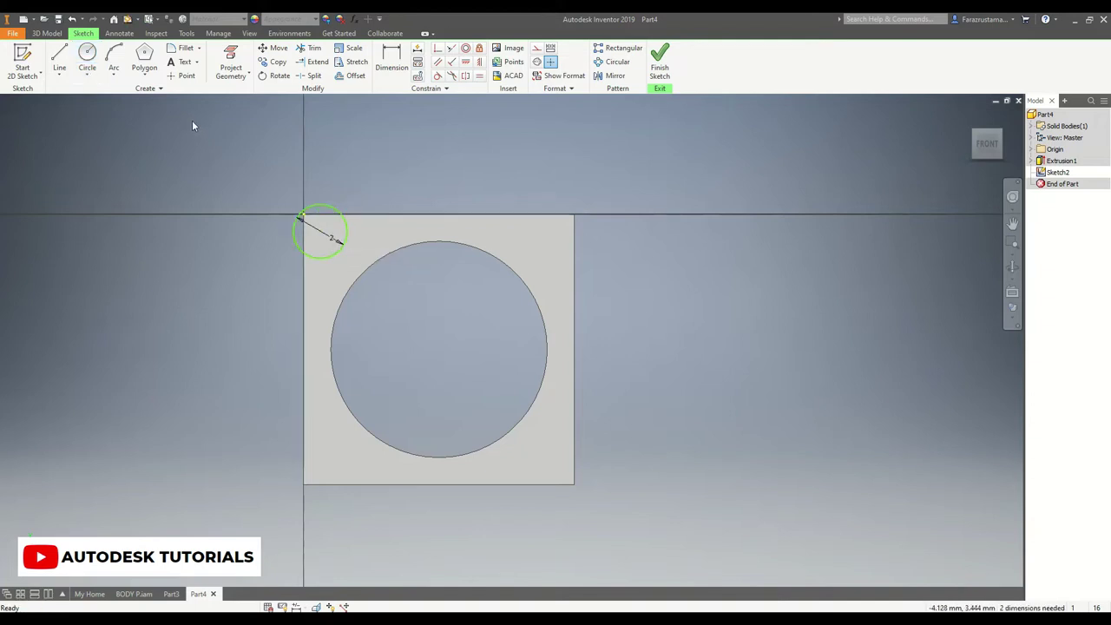
left_click(298, 218)
key("Delete")
- Draw a 0.5 mm diameter circle near the upper-left corner of the block's front face
left_click(89, 57)
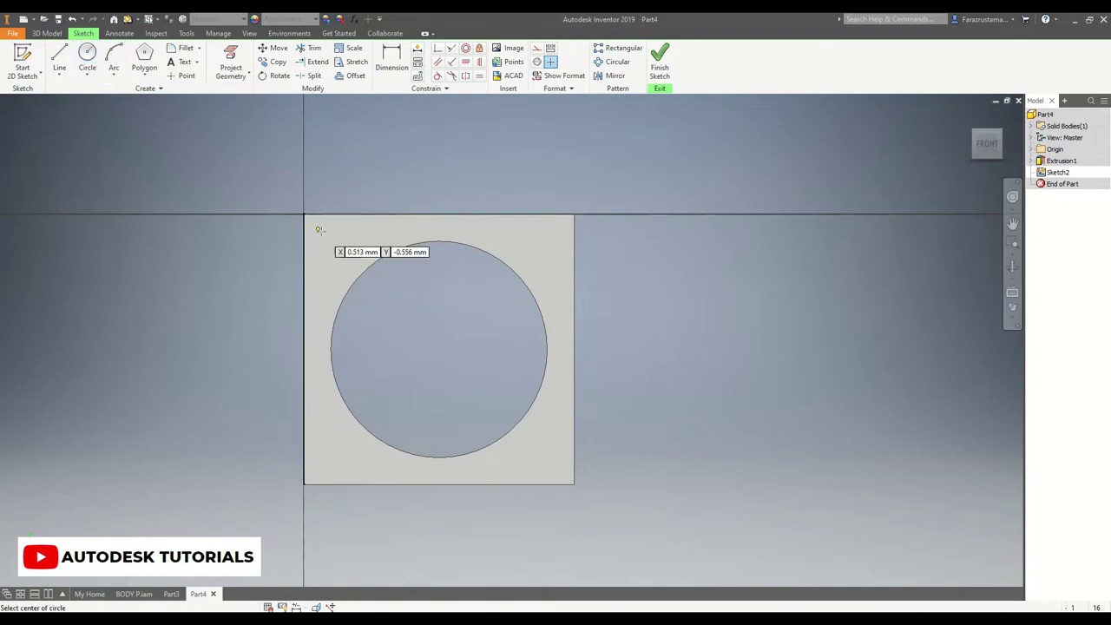
left_click(326, 231)
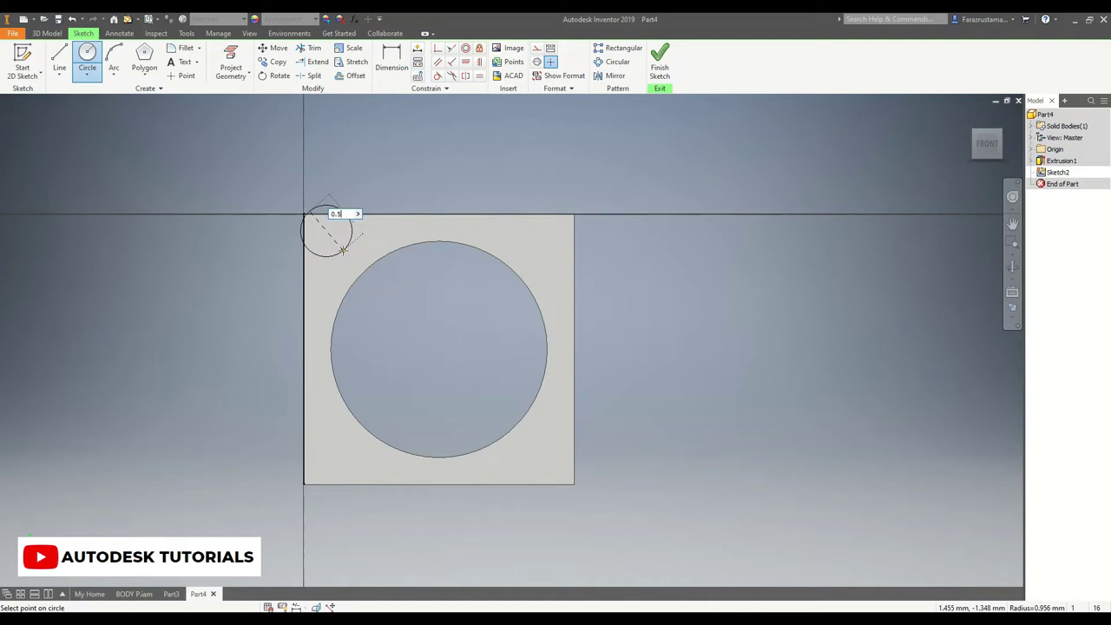
key("Return")
scroll(338, 243, "up", 5)
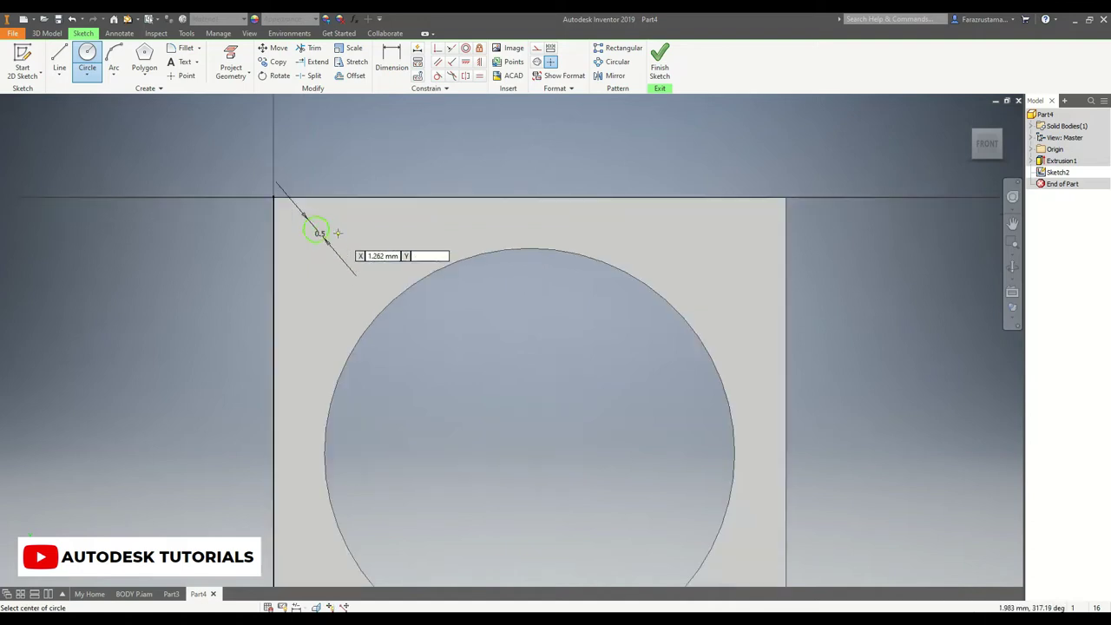
key("Escape")
- Dimension the small circle's centre 1 mm below the top edge of the face
left_click(391, 61)
scroll(461, 328, "down", 4)
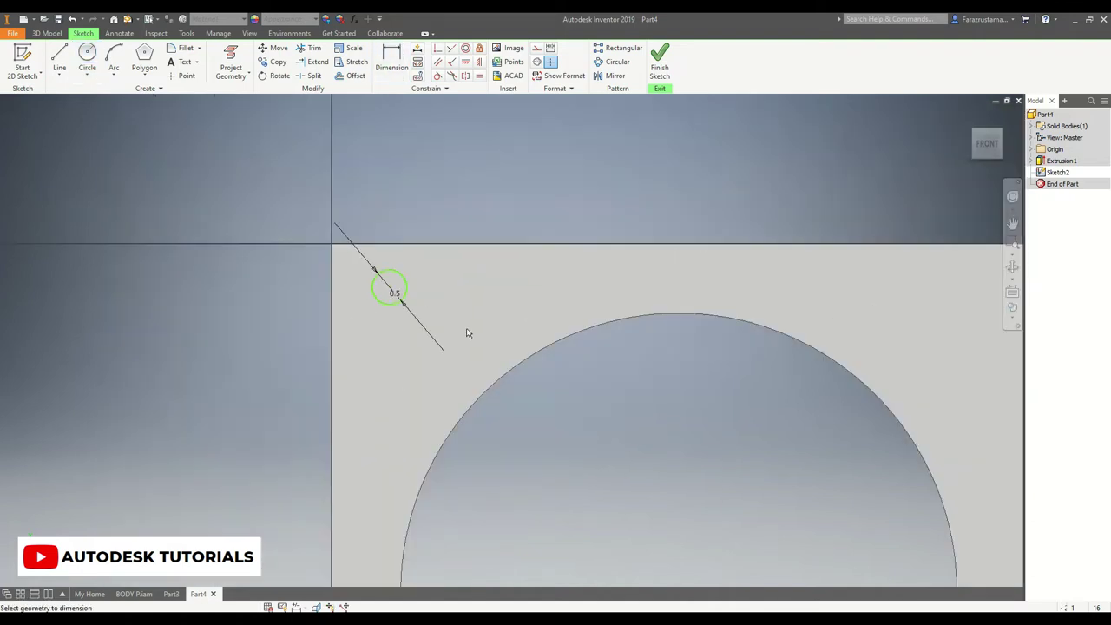
left_click(389, 273)
left_click(395, 244)
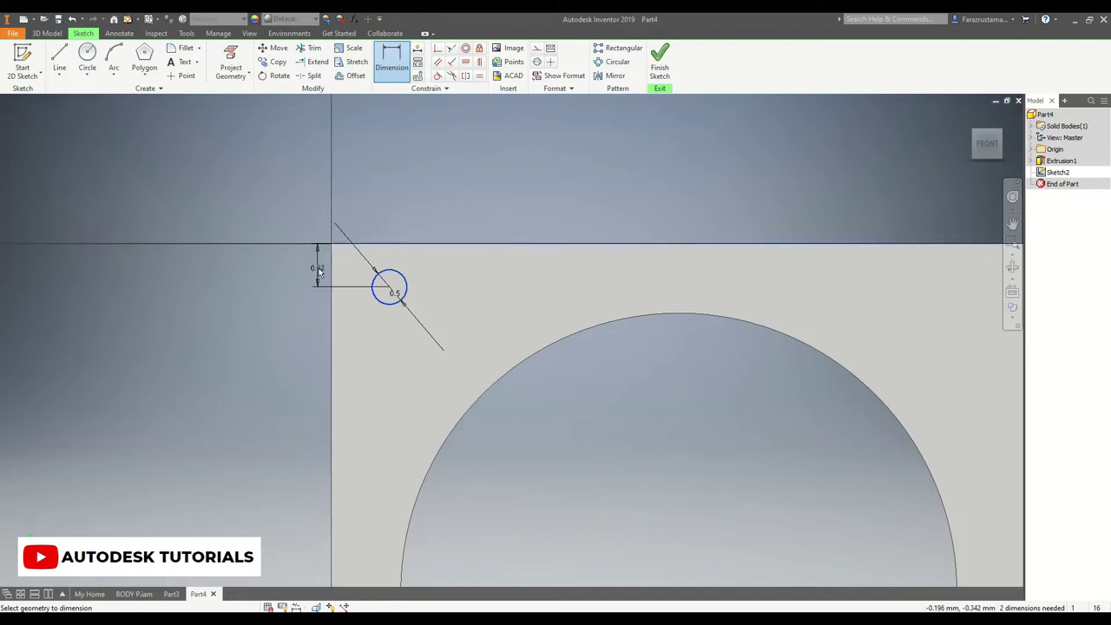
left_click(306, 272)
type("1")
key("Return")
- Add a horizontal dimension from the face's left edge to the far side of the small circle
left_click(333, 260)
left_click(384, 299)
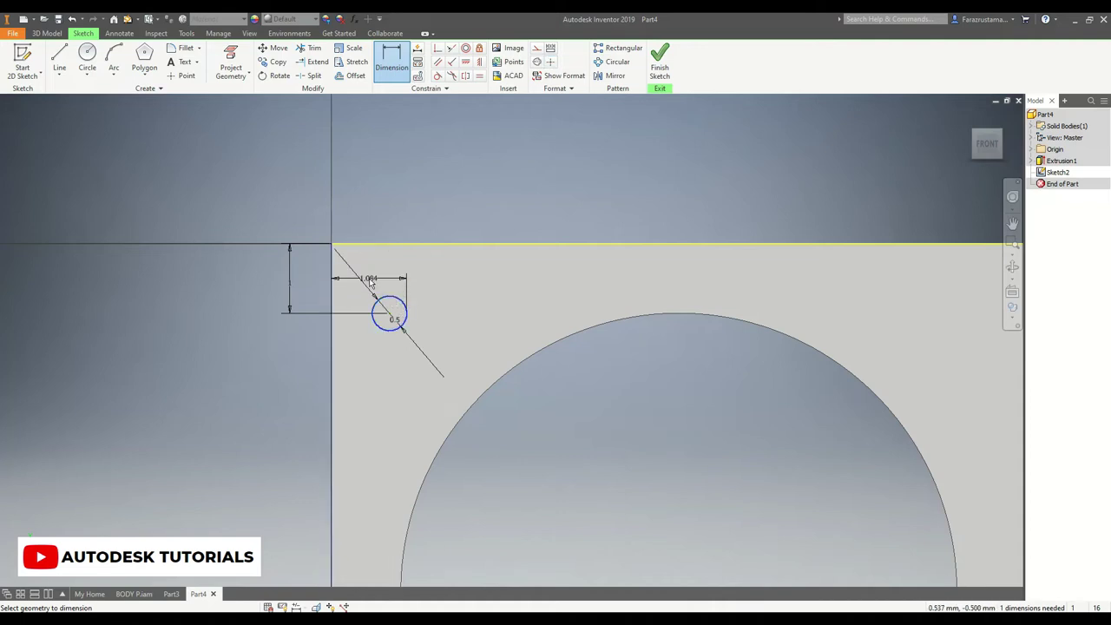
left_click(382, 276)
key("Return")
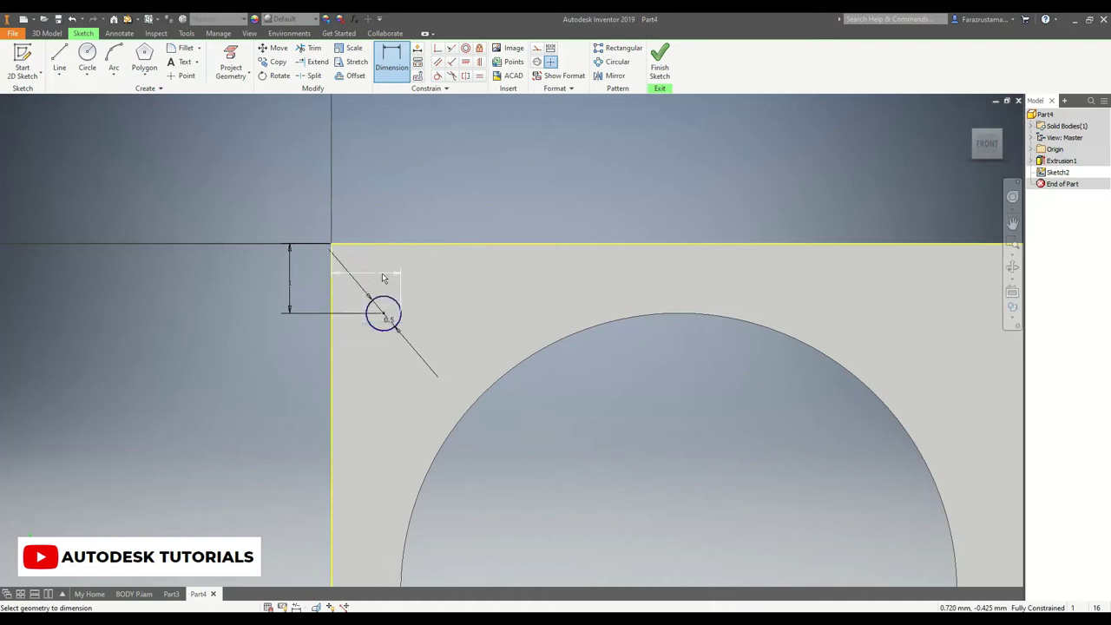
- Delete the diameter dimension and both position dimensions of the small circle
left_click_drag(408, 187, 255, 274)
key("Delete")
middle_click_drag(359, 288, 268, 223)
left_click_drag(312, 275, 325, 280)
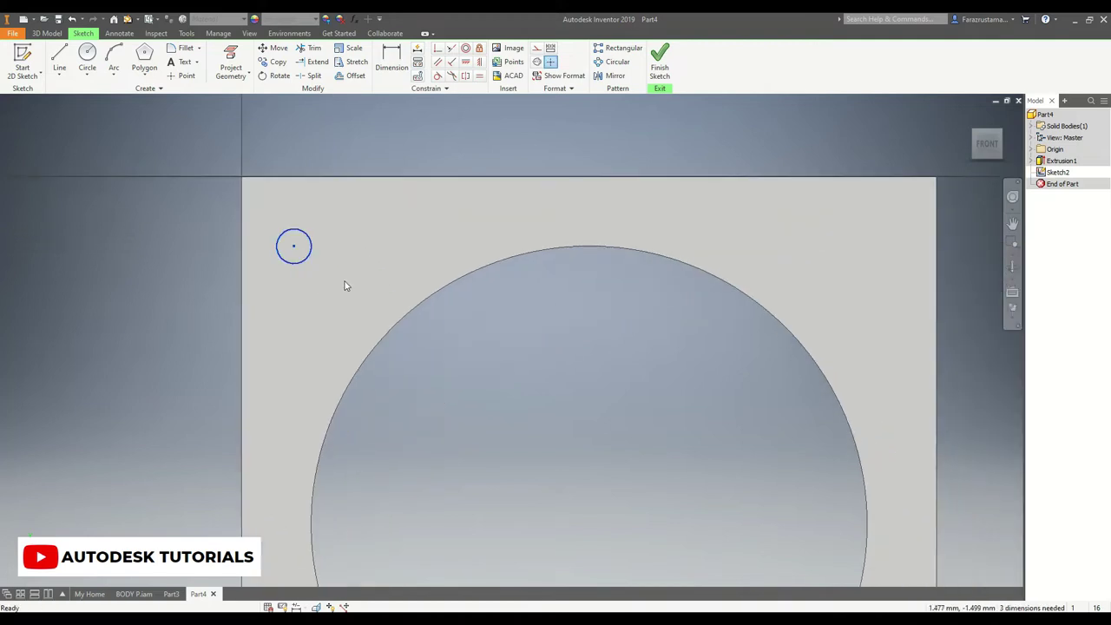
- Draw a short vertical line outward from the midpoint of the block face's top edge
left_click(612, 76)
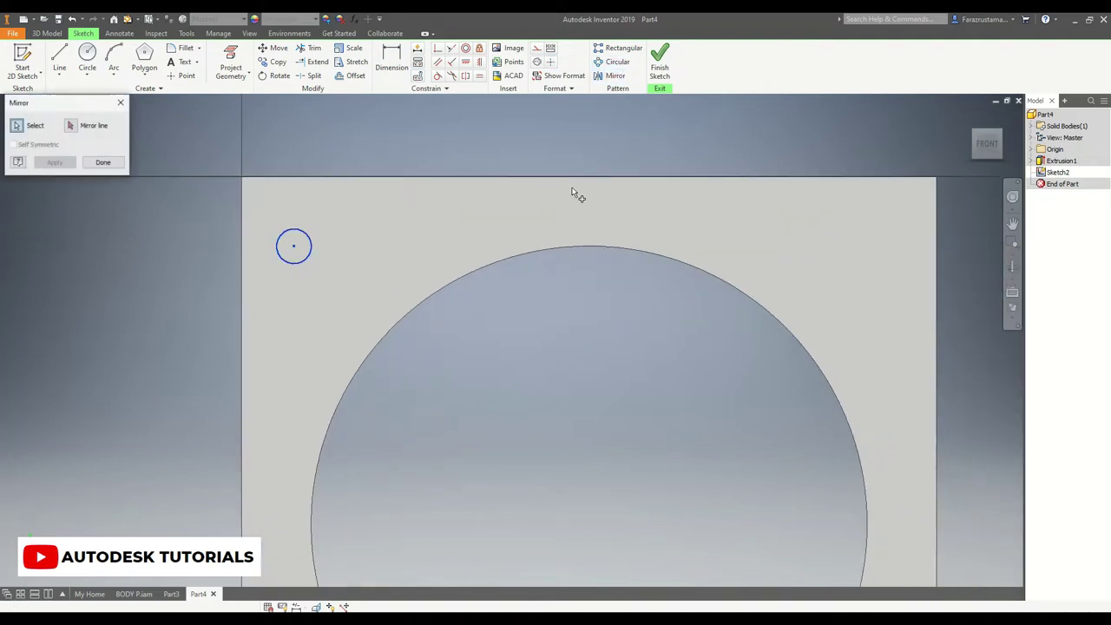
key("Escape")
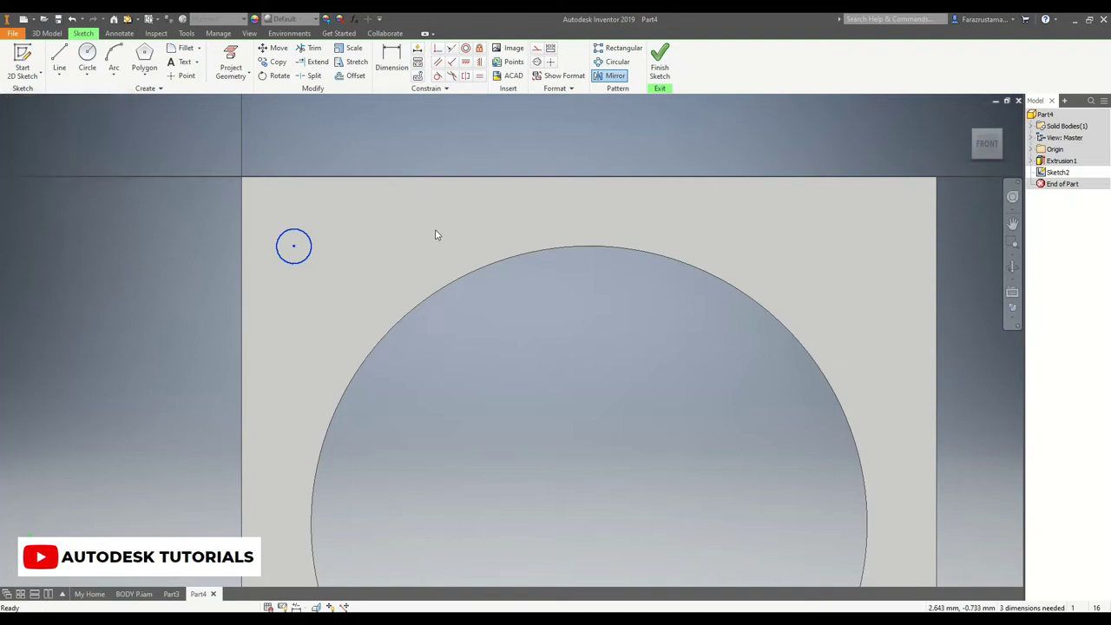
key("l")
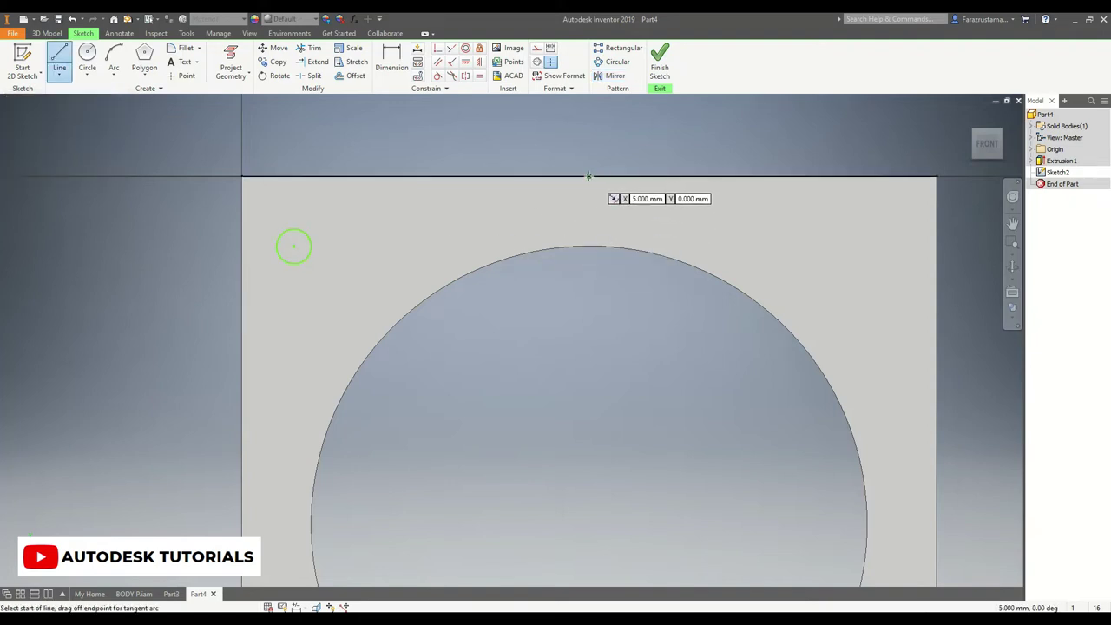
left_click(589, 177)
left_click(588, 145)
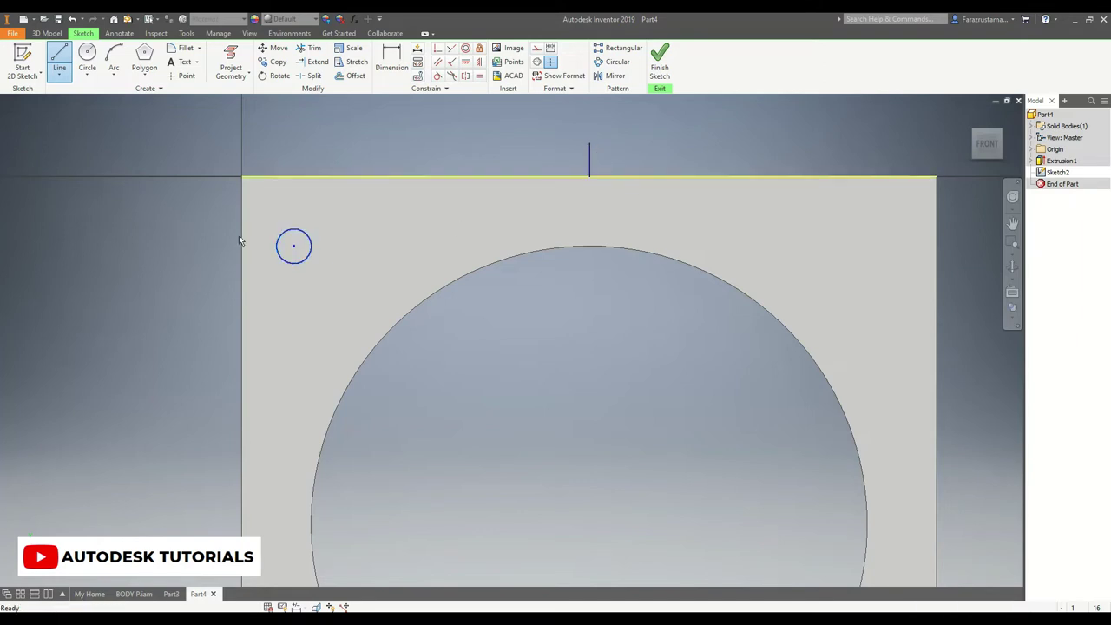
key("Escape")
- Mirror the small upper-left circle across the short vertical line
left_click(607, 76)
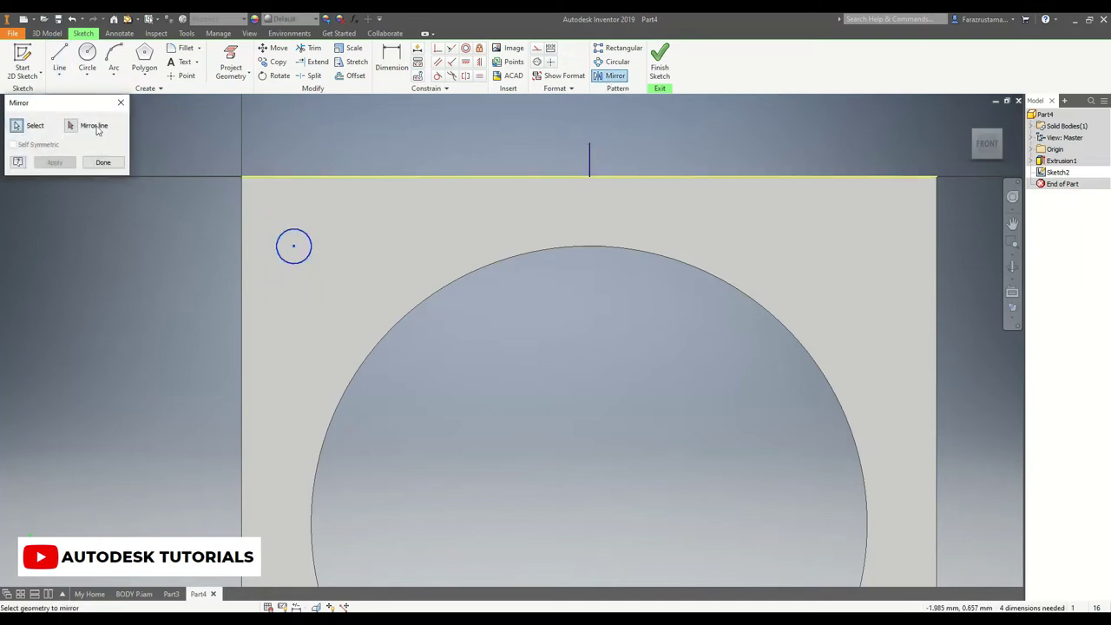
left_click(589, 158)
left_click(67, 165)
left_click(102, 163)
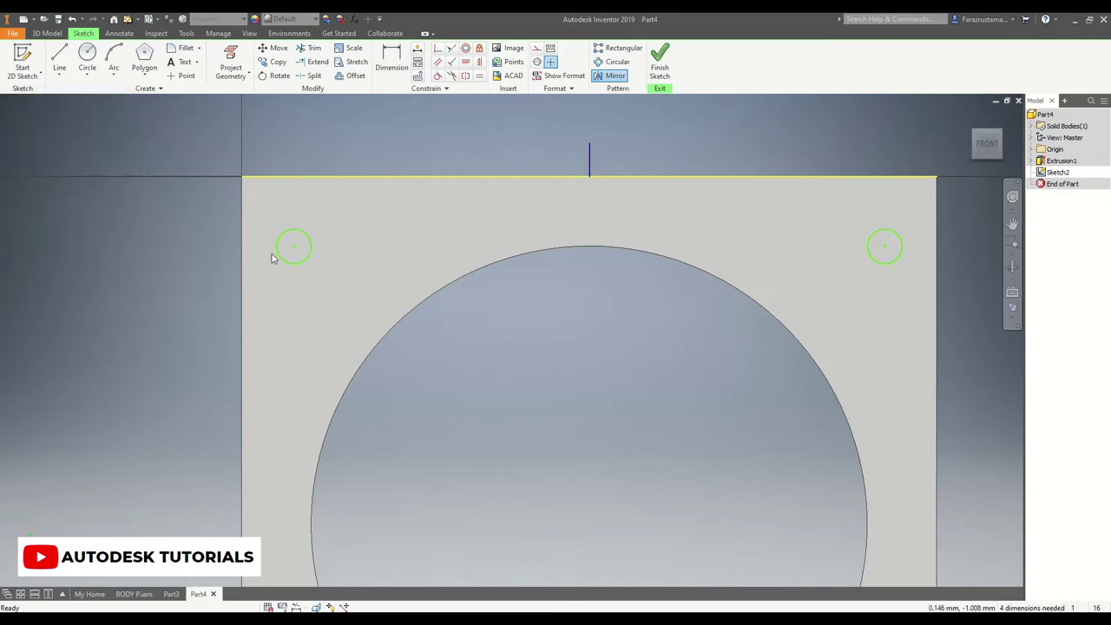
- Delete the vertical mirror line together with the projected top edge from the sketch
scroll(662, 271, "up", 4)
left_click_drag(602, 197, 666, 272)
key("Delete")
- Draw a short horizontal line outward from the midpoint of the face's right edge
mouse_move(666, 289)
middle_mouse_down()
mouse_move(494, 275)
mouse_move(497, 312)
middle_mouse_up()
key("l")
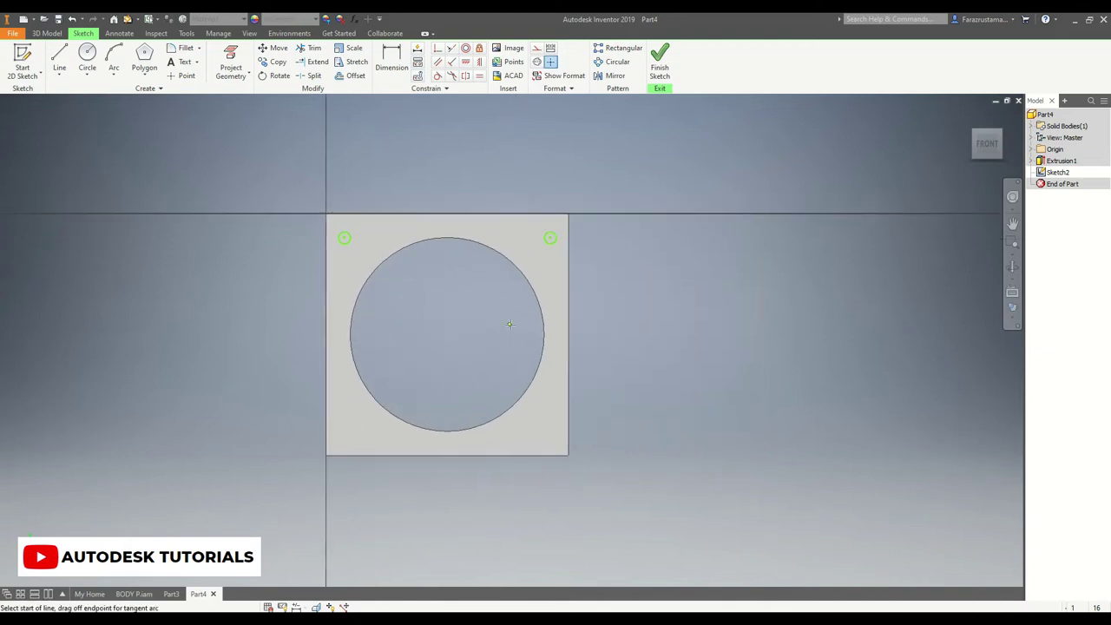
left_click(569, 333)
left_click(629, 334)
key("Escape")
- Mirror the two upper corner circles across the short horizontal line to the lower corners
left_click_drag(253, 151, 583, 278)
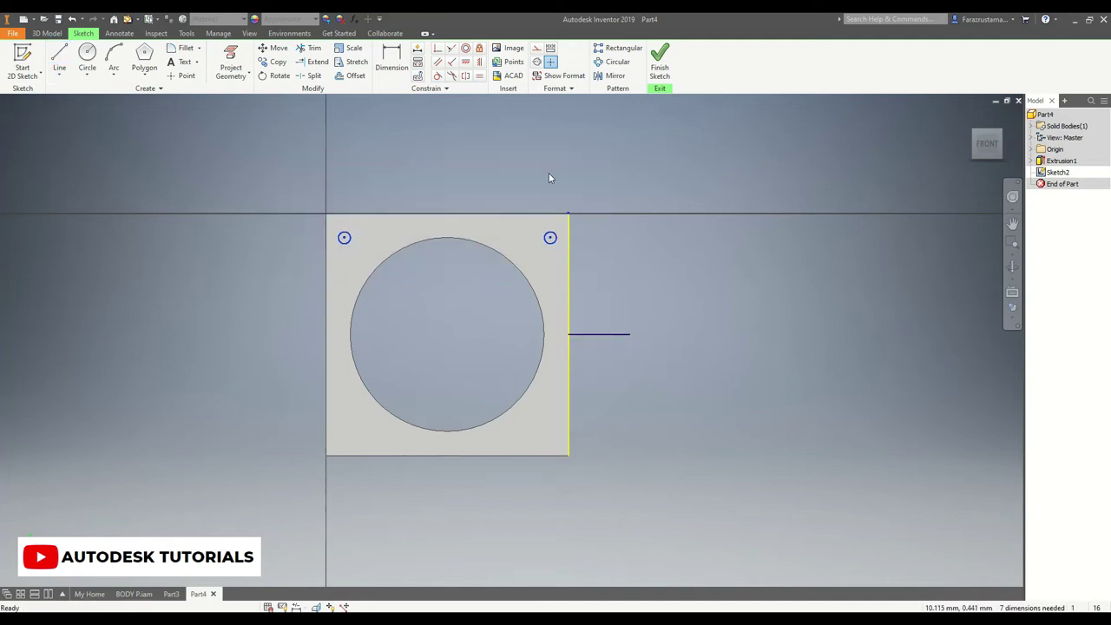
left_click(611, 76)
left_click(574, 334)
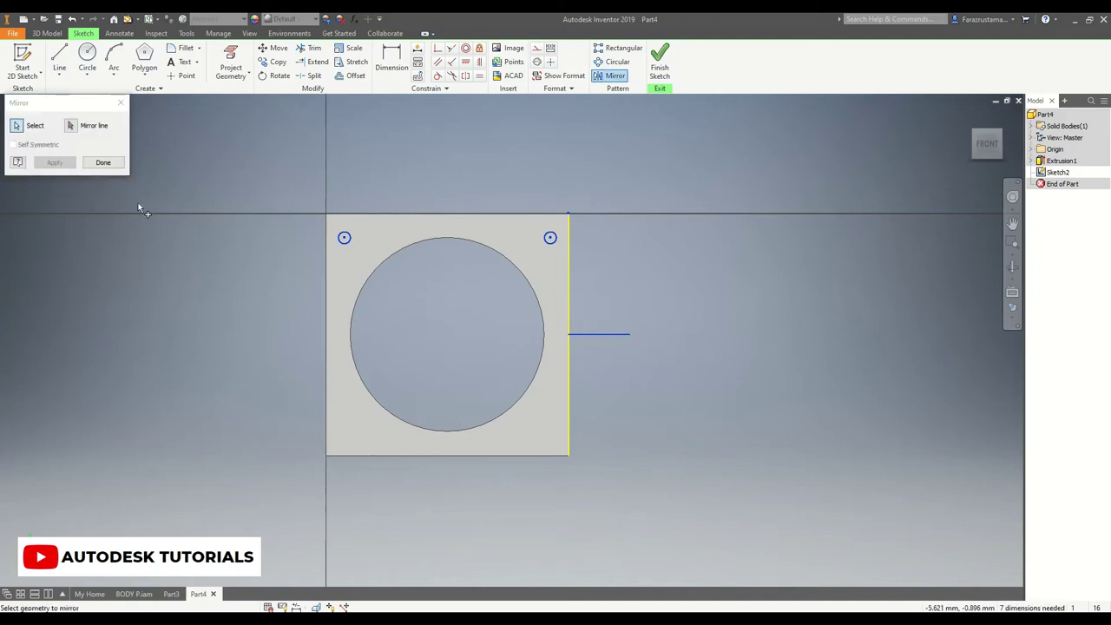
left_click(90, 129)
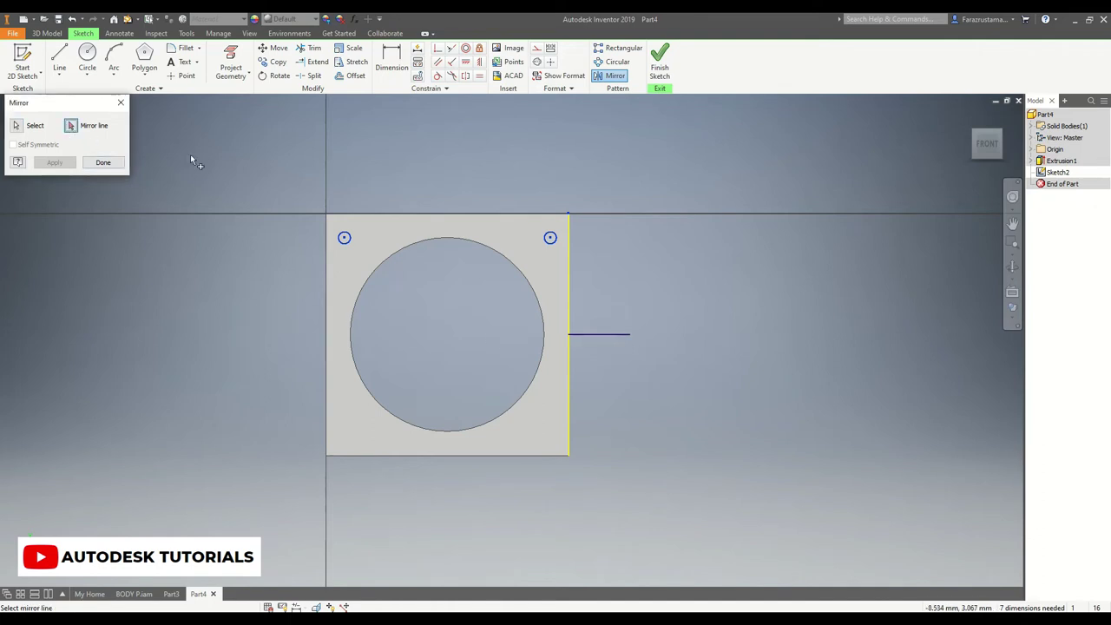
left_click(568, 339)
left_click(55, 162)
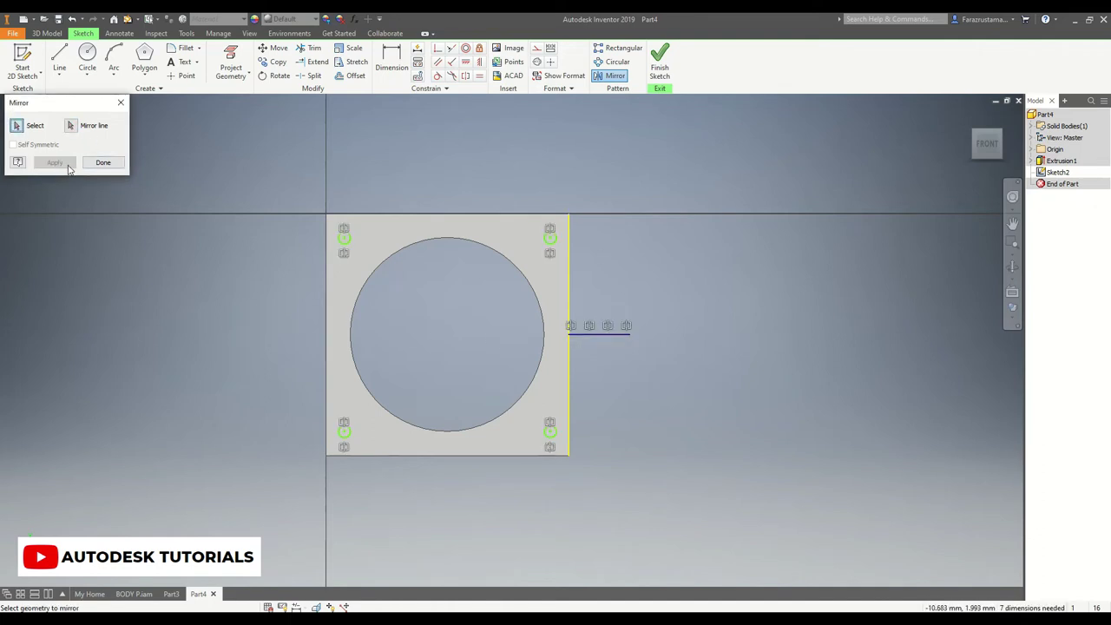
left_click(102, 163)
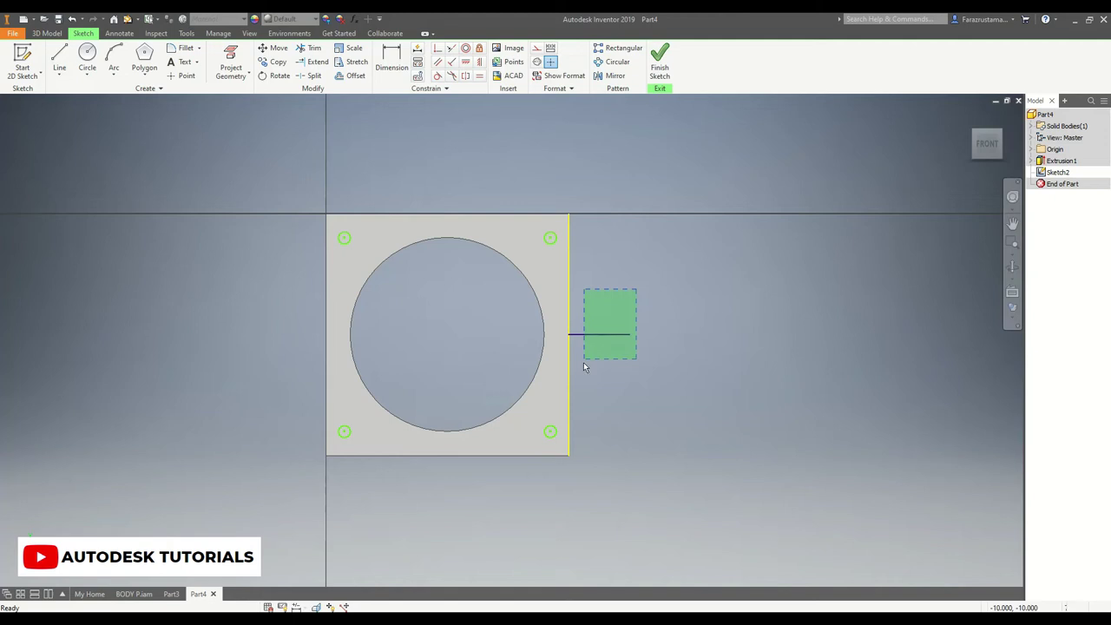
- Delete the horizontal mirror line and the projected right edge from the sketch
key("Delete")
left_click(569, 332)
key("Delete")
- Start an extrusion using the four small corner circles as its profiles
mouse_move(652, 419)
middle_mouse_down("shift")
mouse_move(669, 379)
mouse_move(634, 358)
middle_mouse_up("shift")
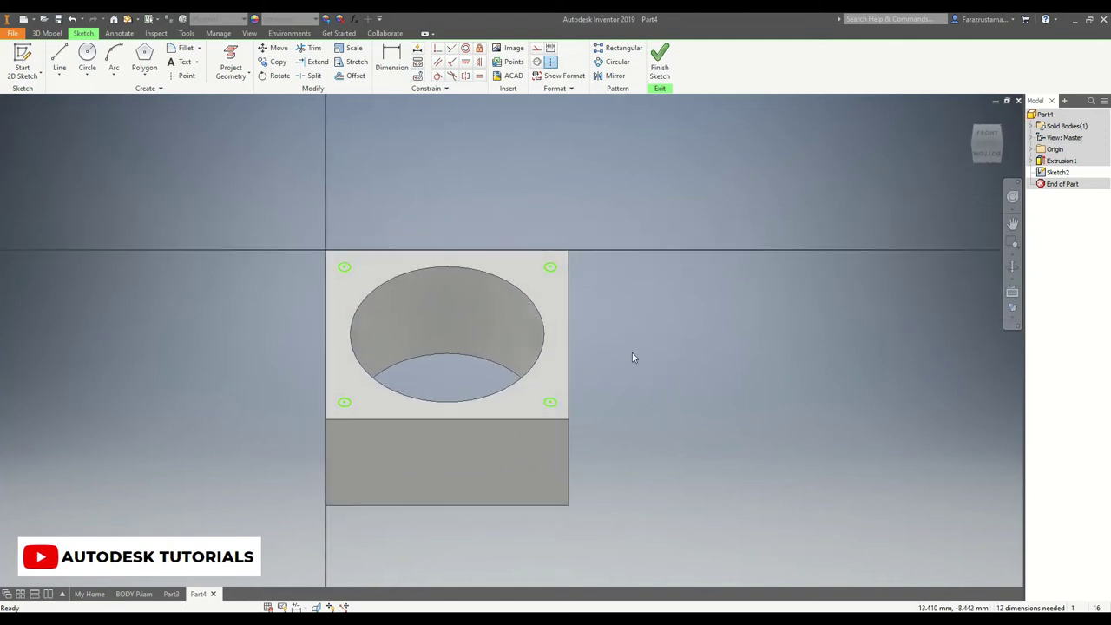
left_click(47, 33)
left_click(97, 62)
scroll(348, 247, "down", 5)
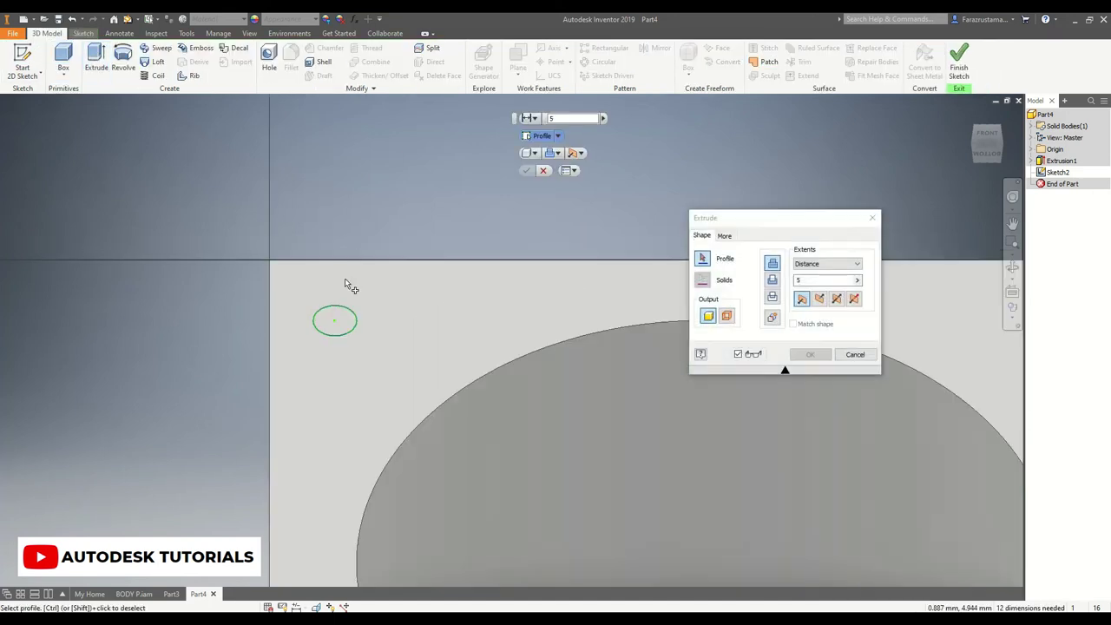
left_click(343, 320)
scroll(340, 308, "up", 8)
scroll(342, 368, "down", 6)
left_click(321, 359)
scroll(305, 364, "up", 3)
scroll(550, 381, "down", 4)
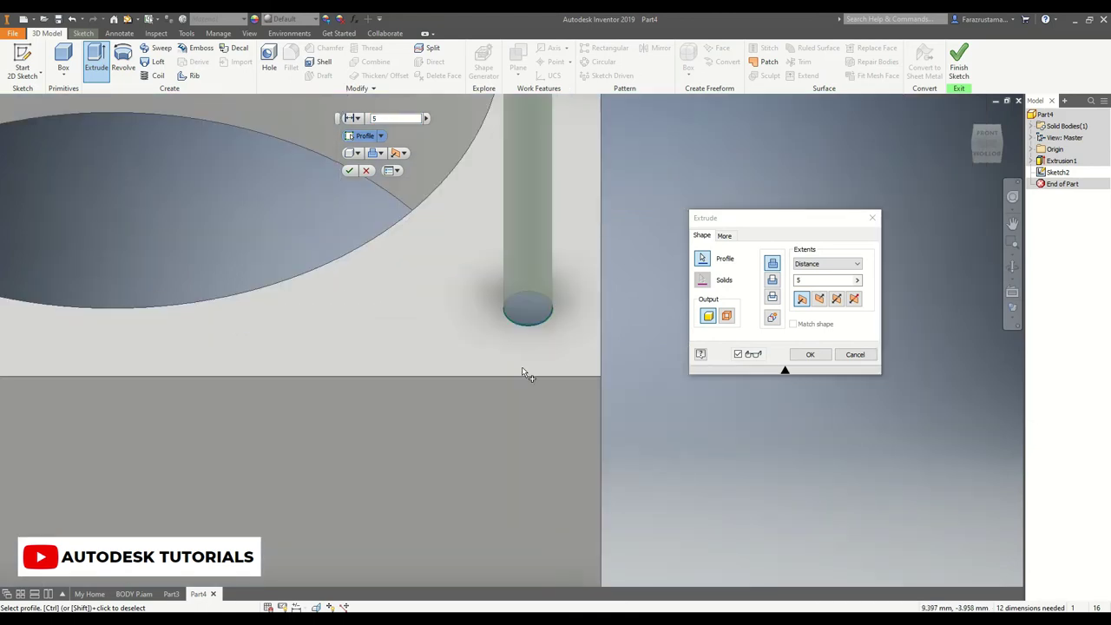
left_click(540, 323)
scroll(521, 331, "up", 5)
left_click(516, 194)
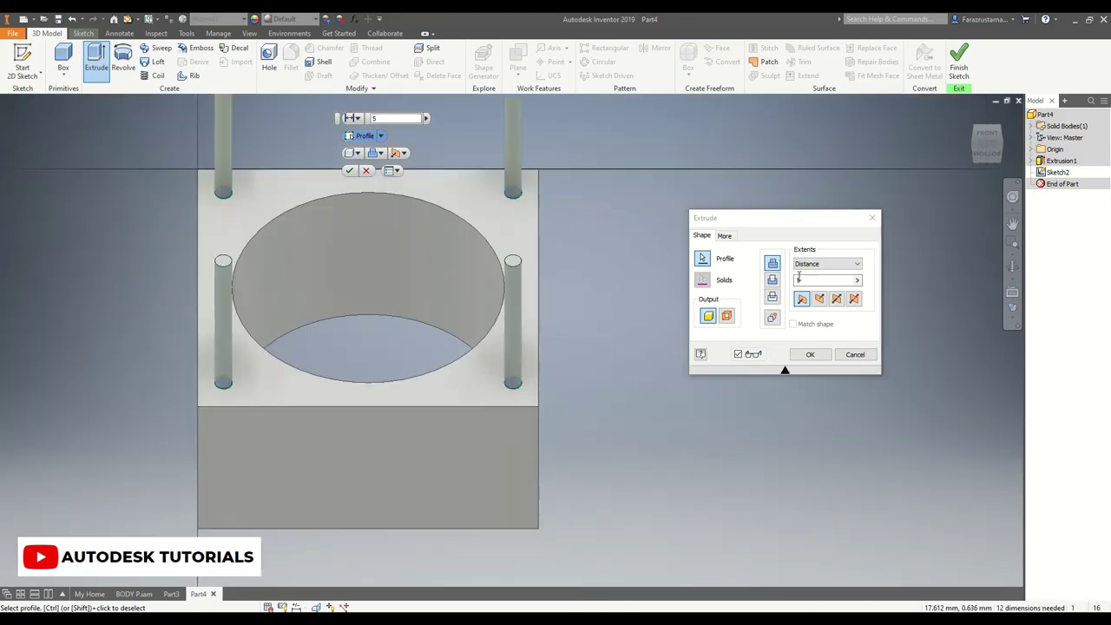
- Cut the four circles into the block in the reversed direction with the To Next extent
left_click(819, 299)
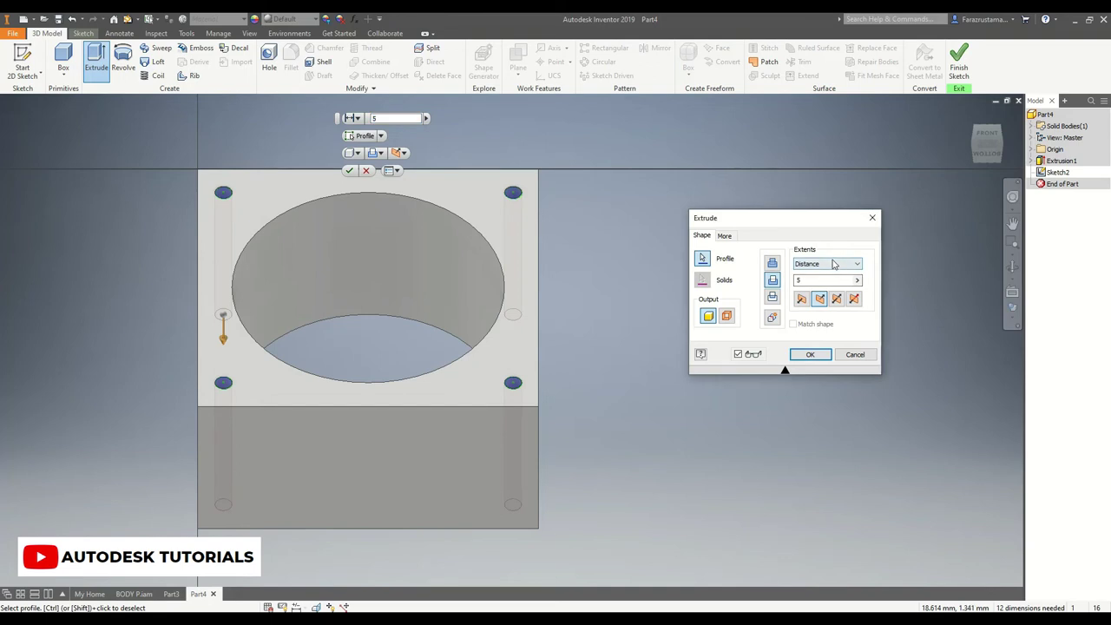
left_click(827, 264)
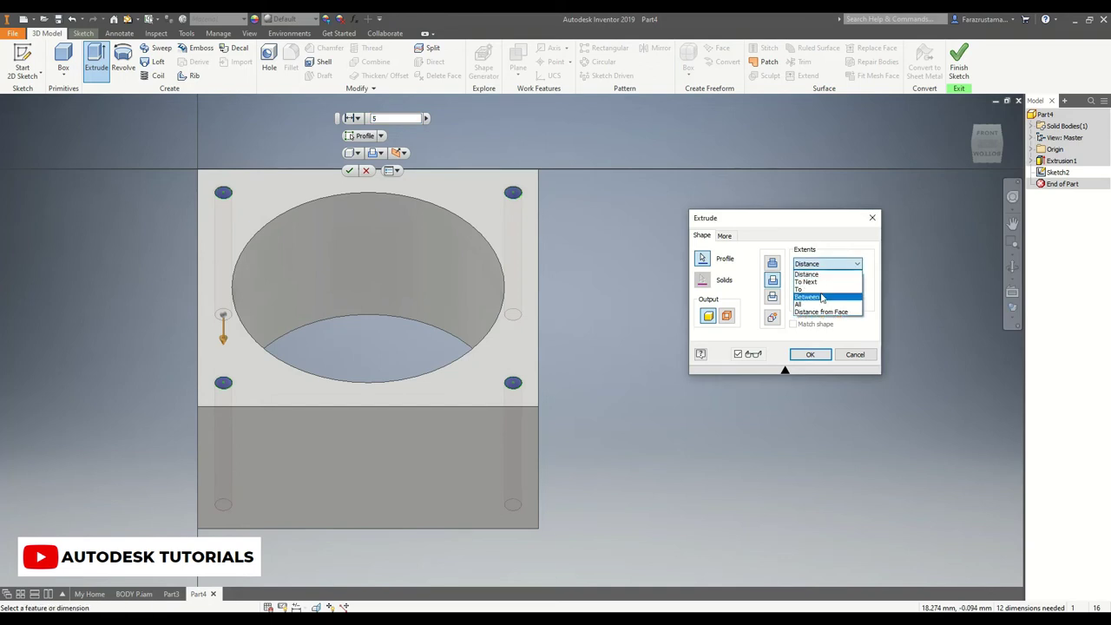
left_click(822, 282)
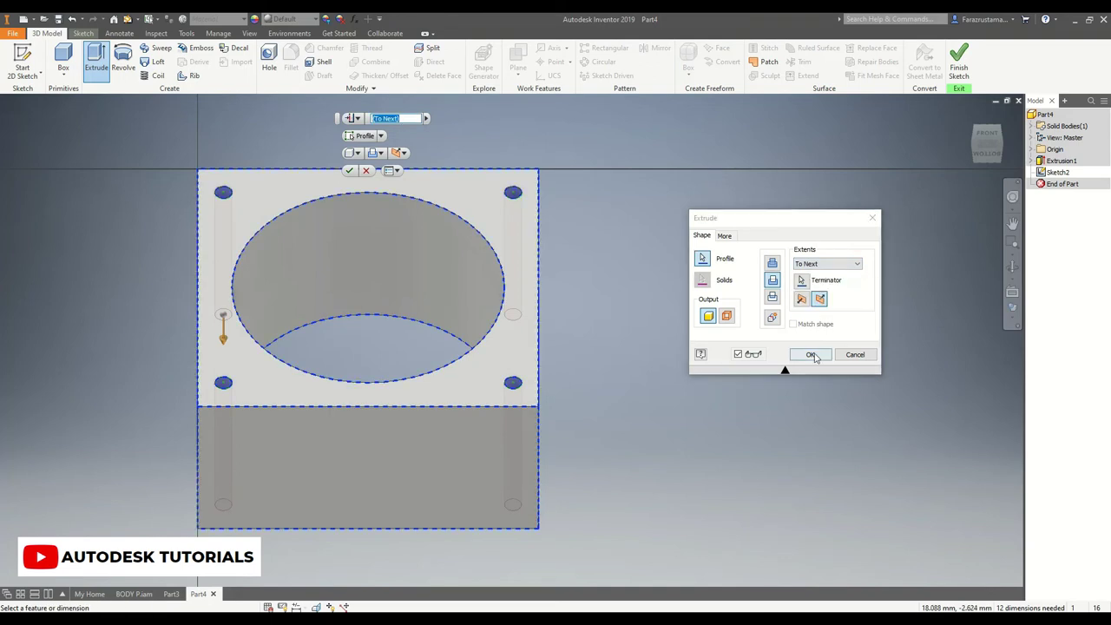
left_click(812, 355)
- Set up a 0.50 mm constant-radius fillet on two of the block's outer vertical corner edges
middle_click_drag(796, 362, 725, 384, "shift")
scroll(725, 384, "down", 4)
middle_click_drag(722, 386, 816, 324)
scroll(490, 332, "up", 5)
scroll(484, 330, "down", 3)
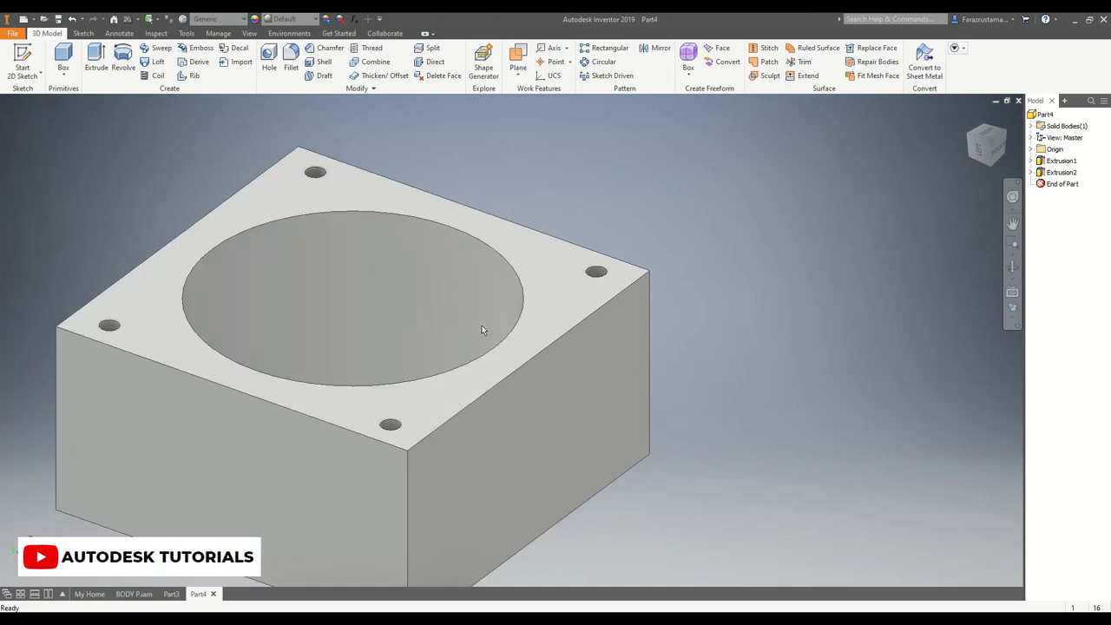
left_click(409, 515)
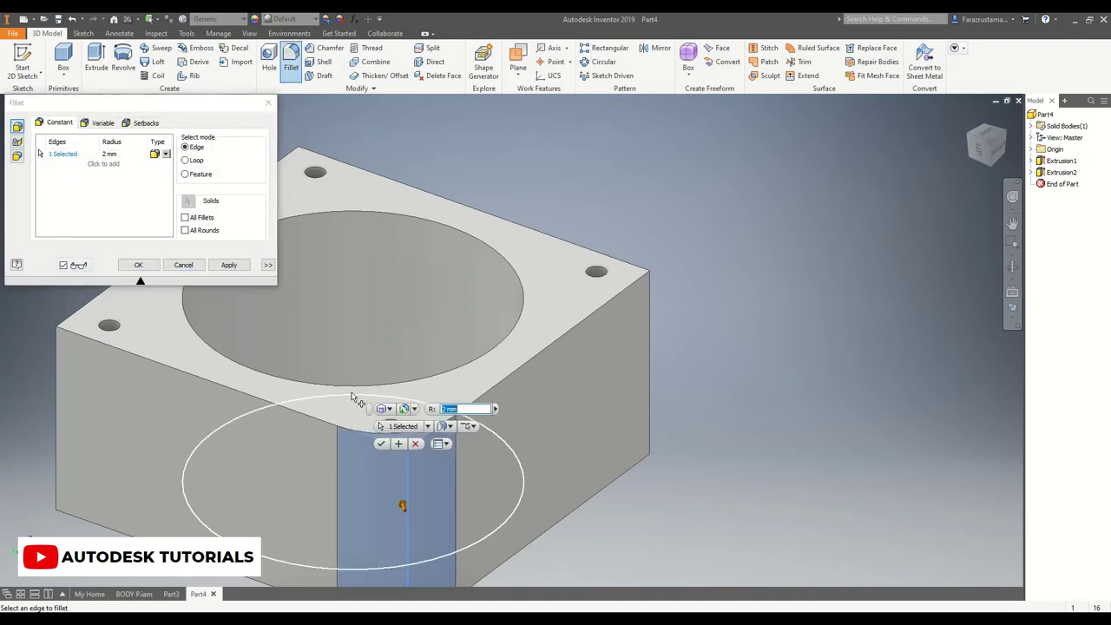
type("50")
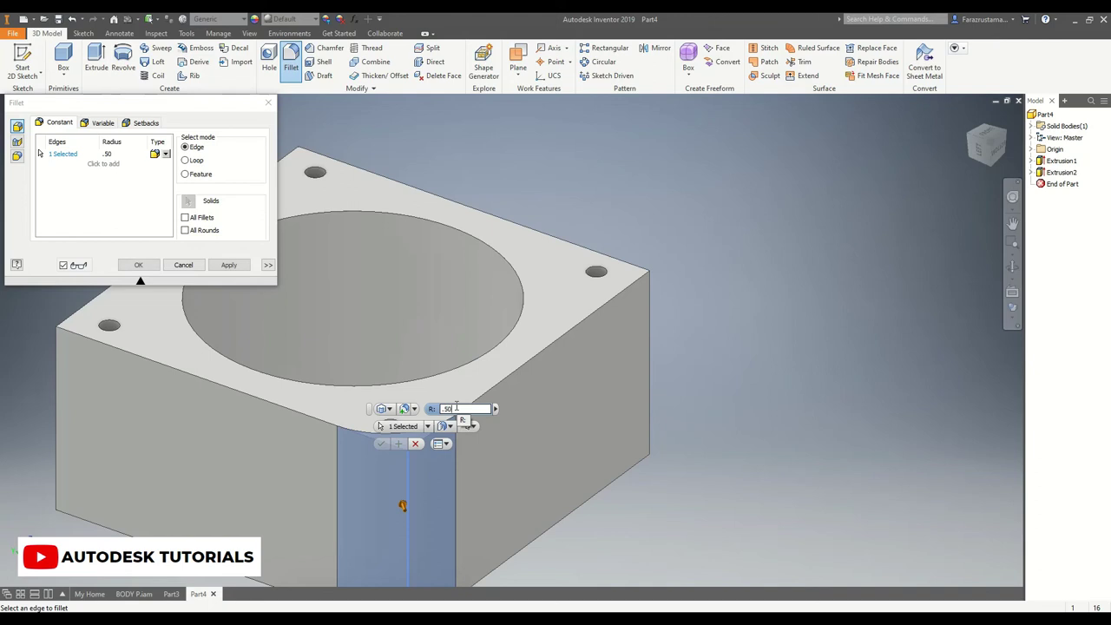
left_click(651, 325)
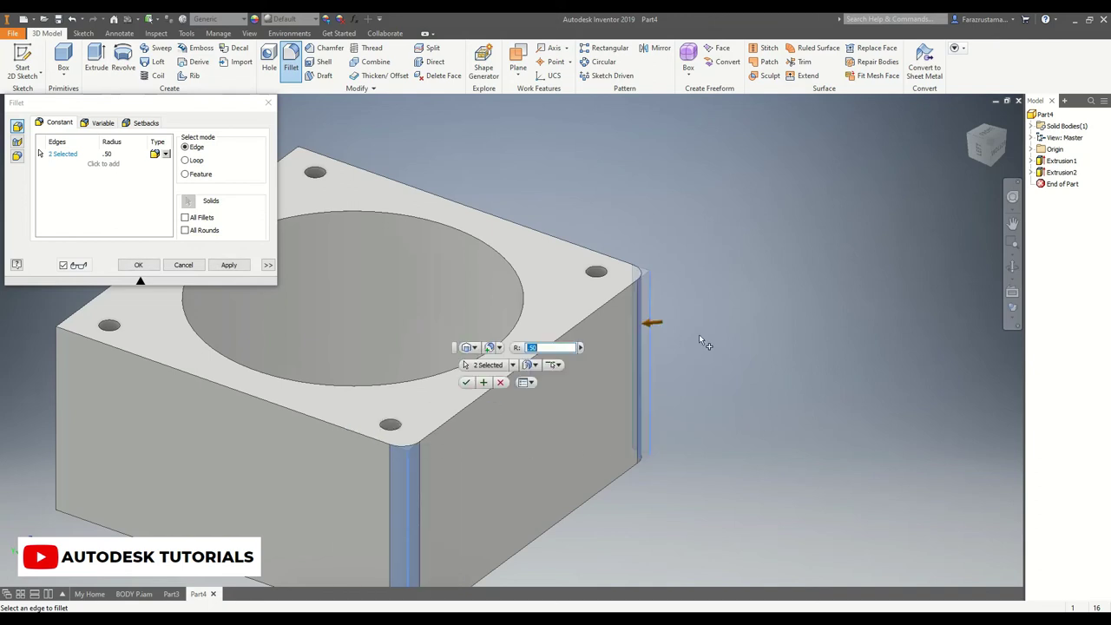
- Add the other two outer corner edges to the fillet selection and apply the fillet
scroll(678, 411, "up", 5)
middle_click_drag(670, 413, 574, 475, "shift")
scroll(669, 237, "down", 8)
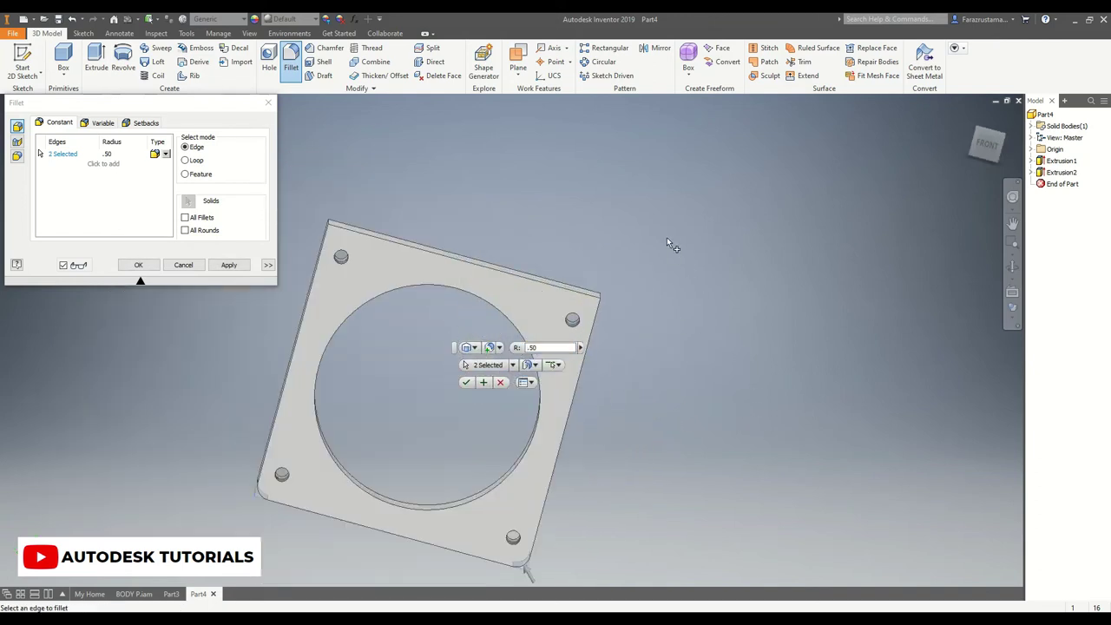
left_click(429, 446)
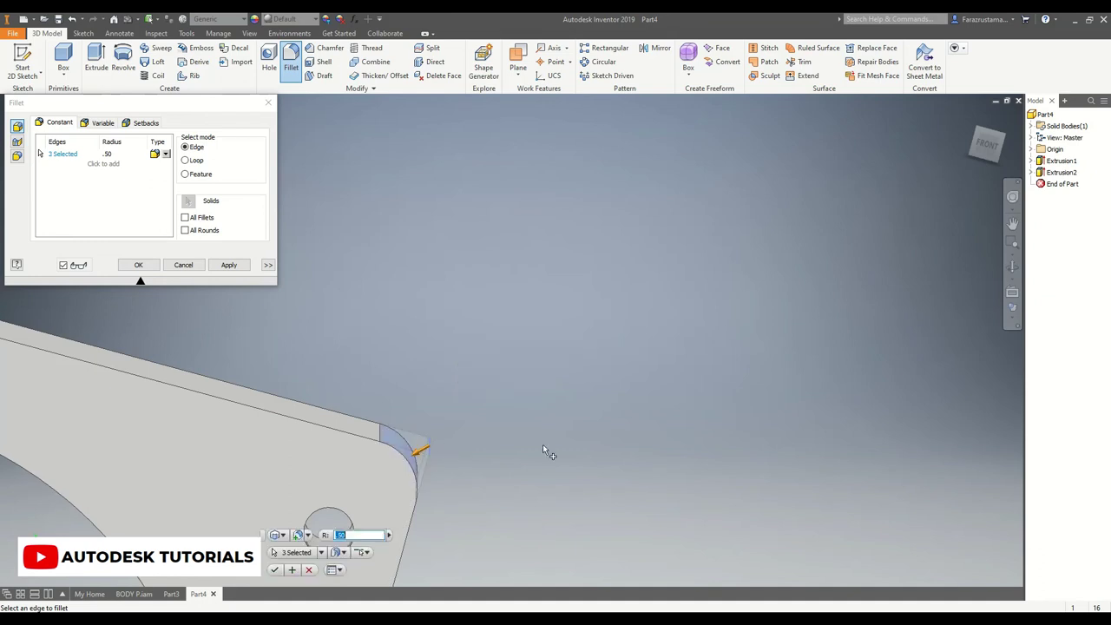
scroll(742, 378, "down", 3)
scroll(294, 327, "up", 4)
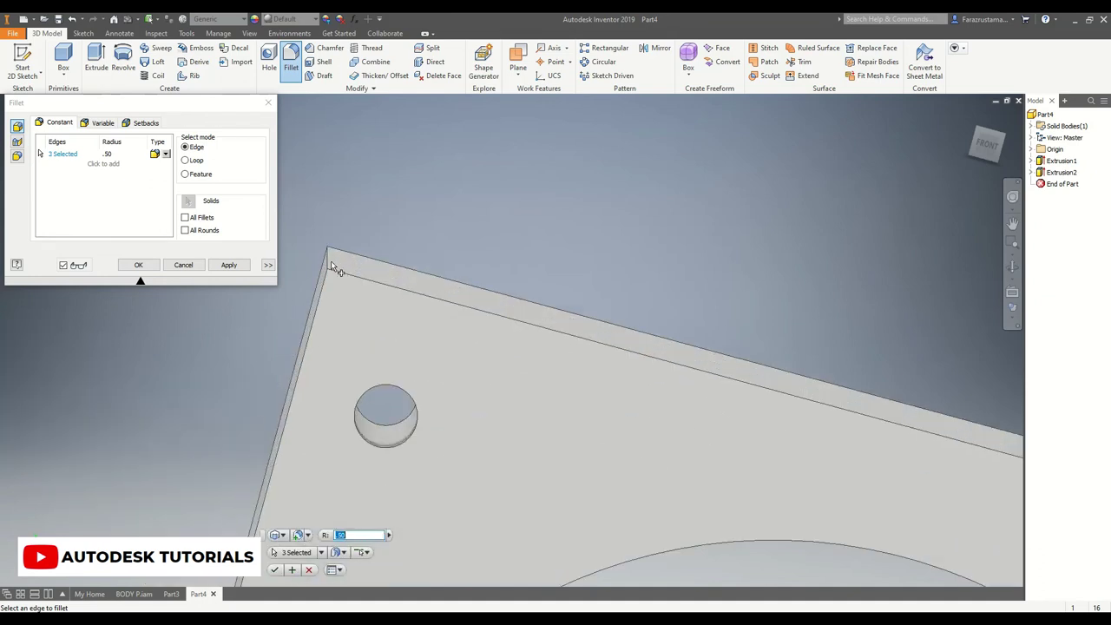
left_click(331, 265)
scroll(489, 229, "down", 3)
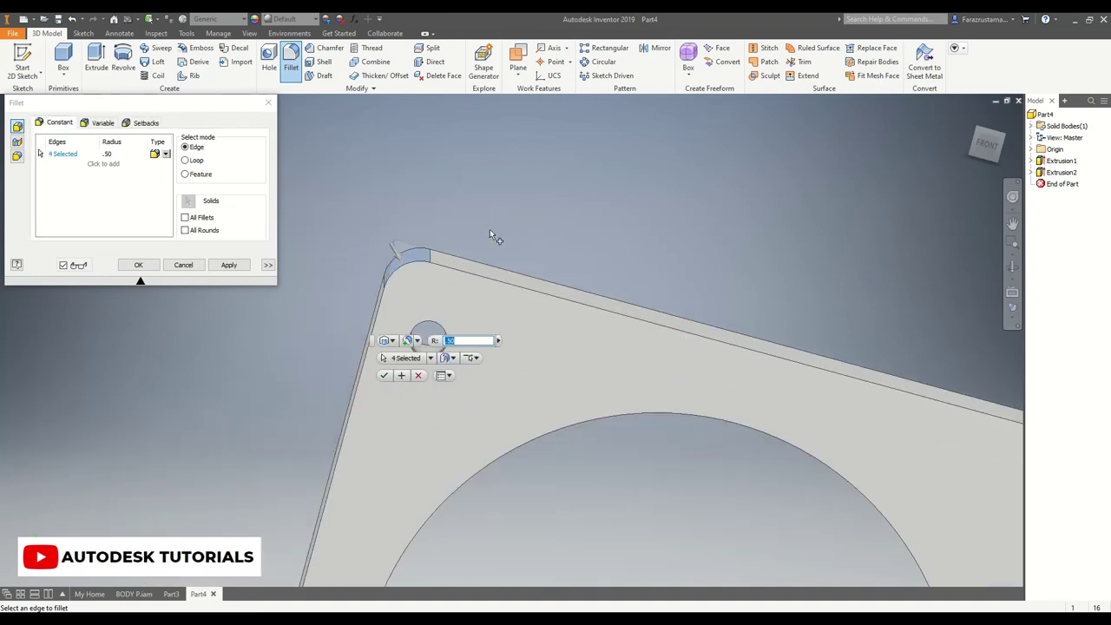
left_click(219, 265)
left_click(182, 265)
- Examine the block's rounded corners, four small holes and large round opening from several angles
scroll(435, 293, "down", 4)
middle_click_drag(435, 293, 429, 338, "shift")
scroll(451, 361, "up", 5)
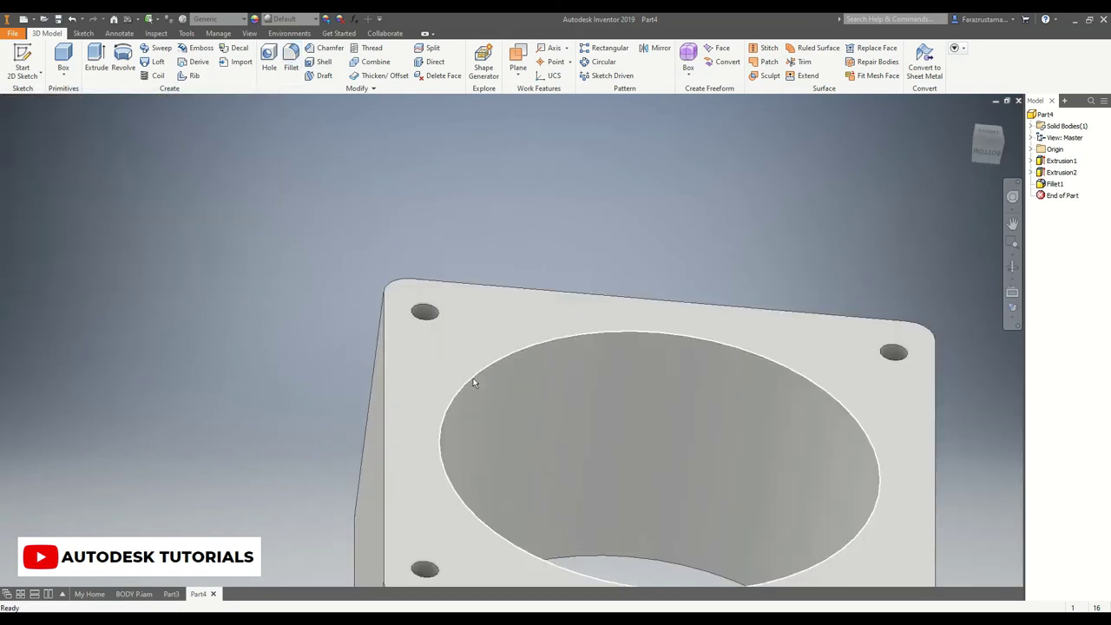
scroll(417, 299, "up", 5)
middle_click_drag(438, 314, 422, 345)
scroll(429, 296, "down", 5)
scroll(446, 331, "up", 3)
scroll(618, 422, "down", 3)
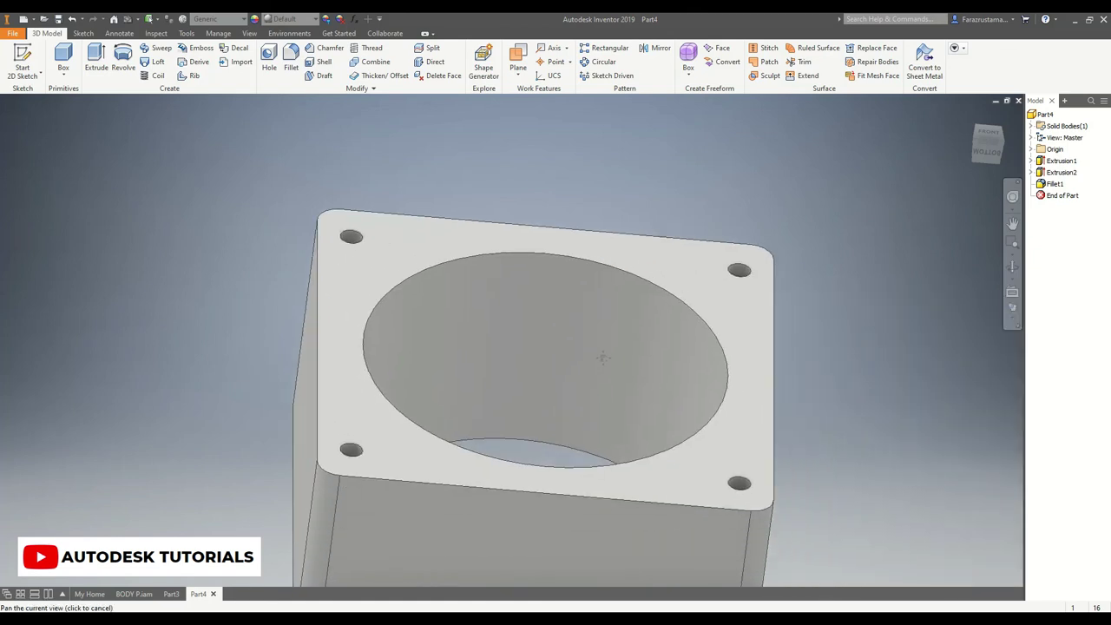
left_click_drag(645, 402, 665, 426)
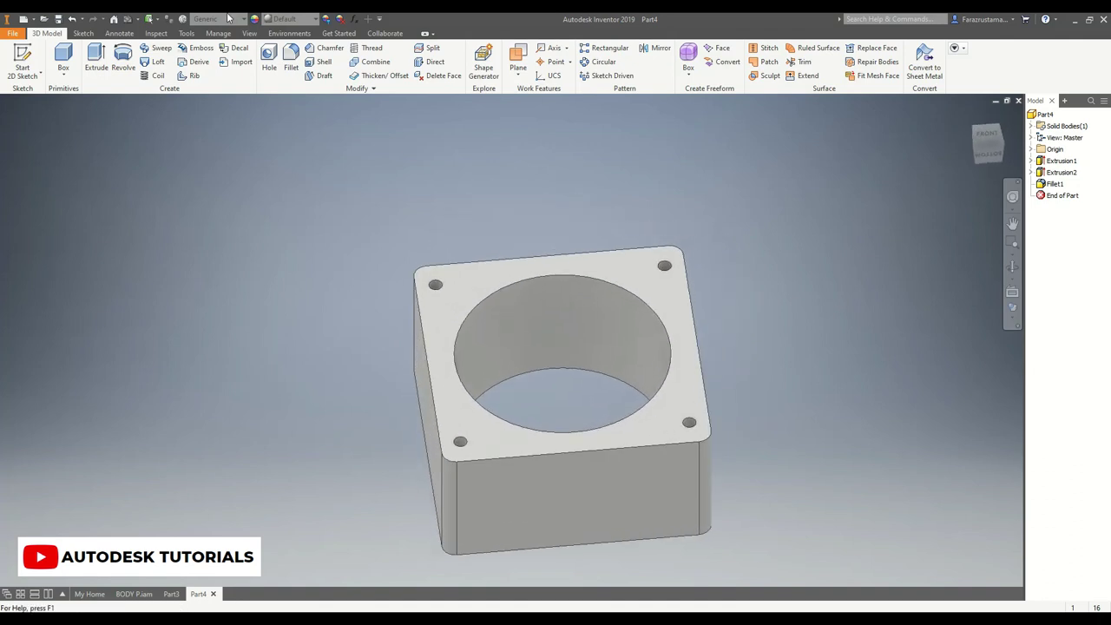
middle_click_drag(535, 323, 451, 295)
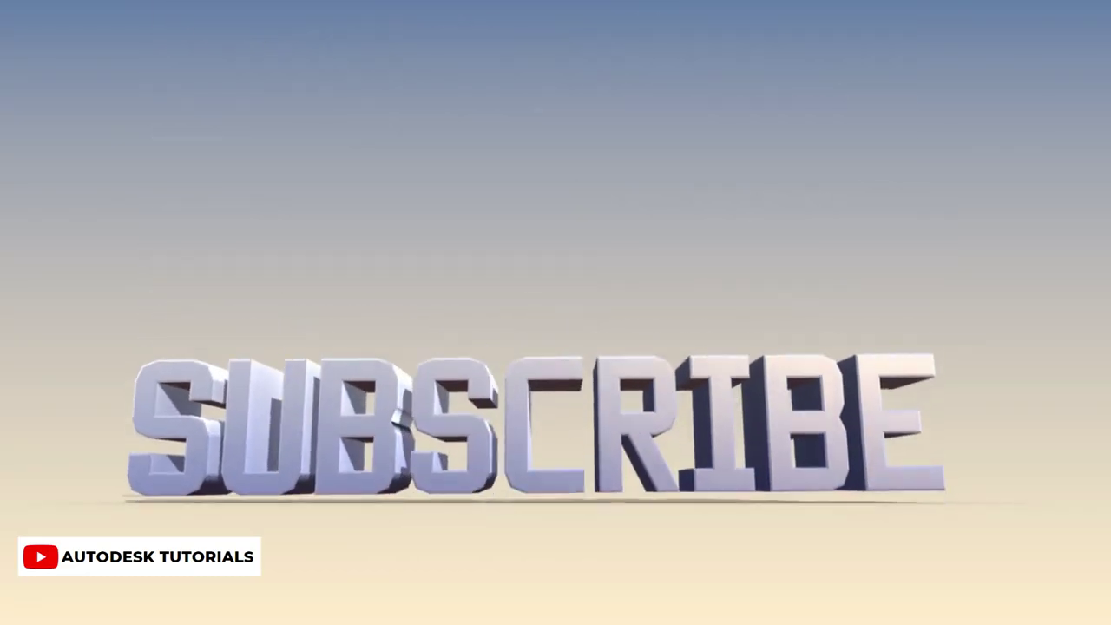